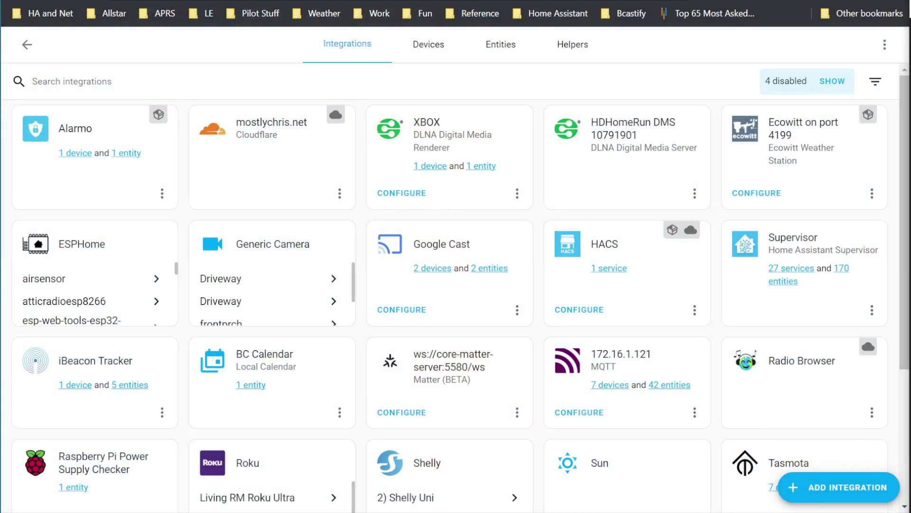
- Add a Local Calendar integration named 'Calendar Number 2' next to BC Calendar
left_click(802, 487)
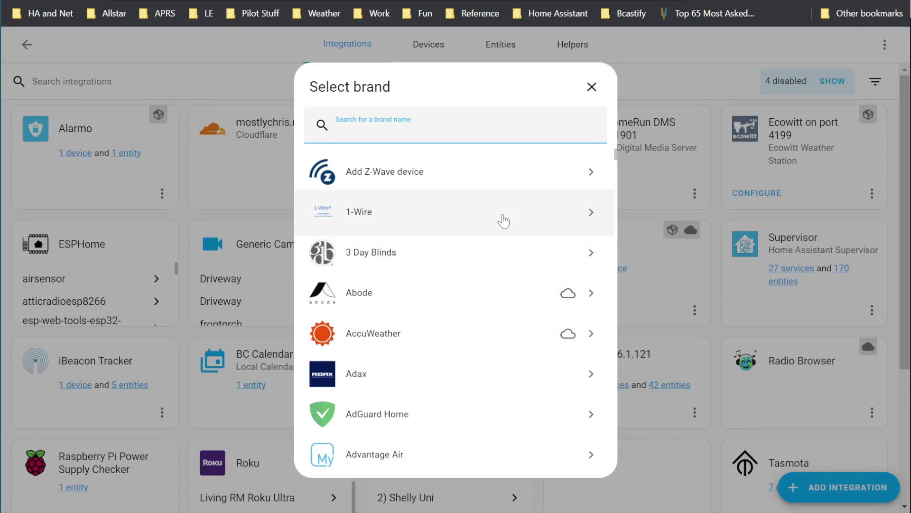
scroll(428, 308, "down", 3)
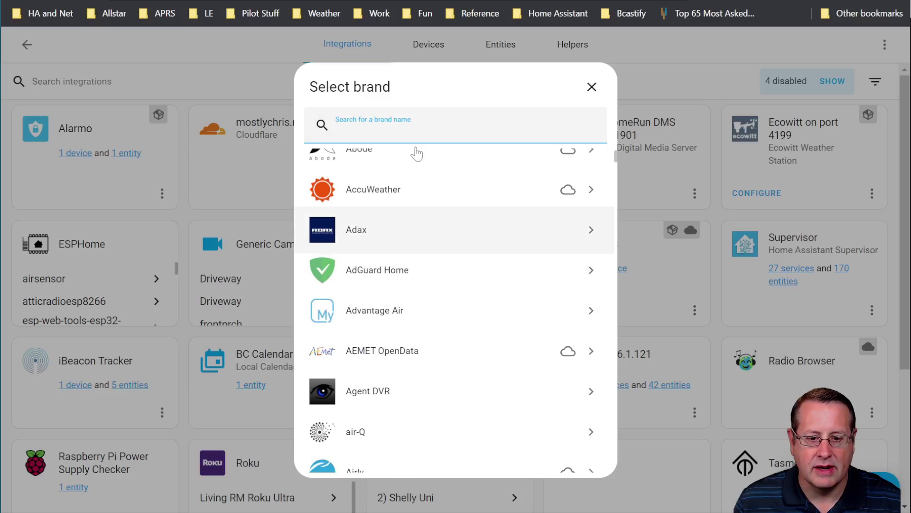
type("calen")
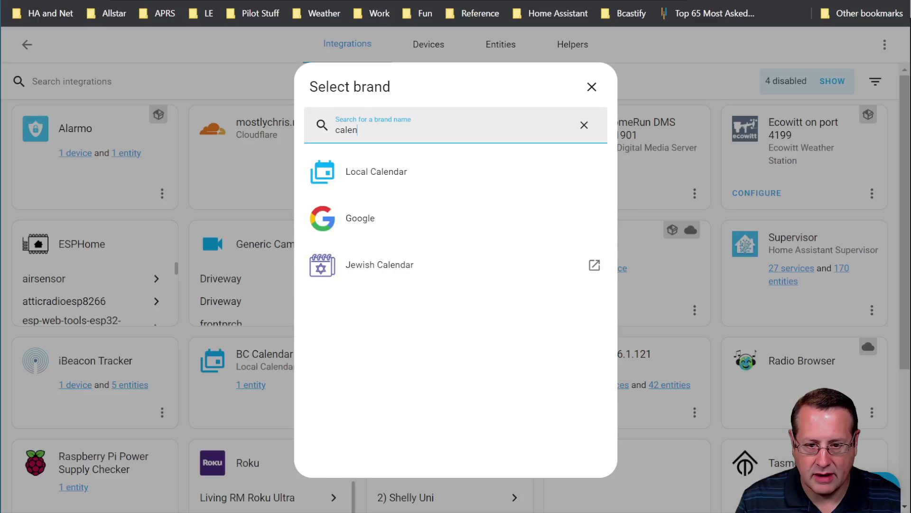
left_click(369, 173)
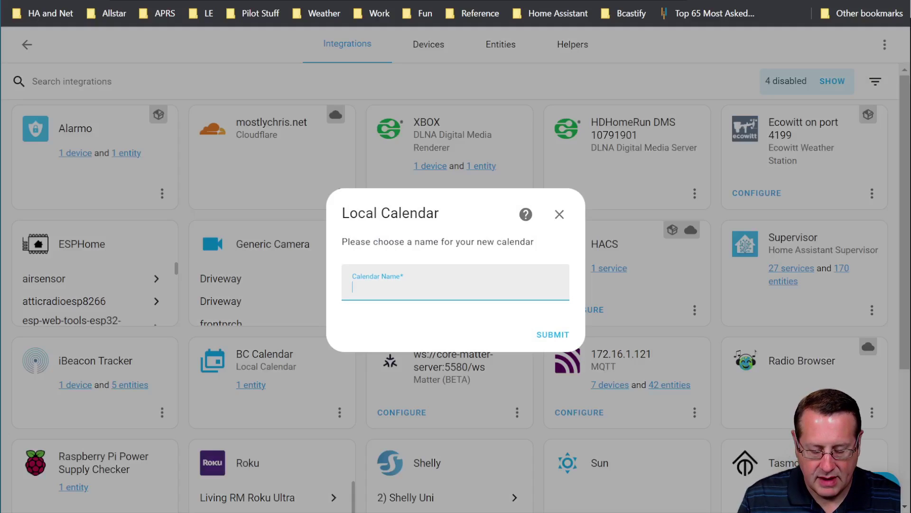
type("Calendar N")
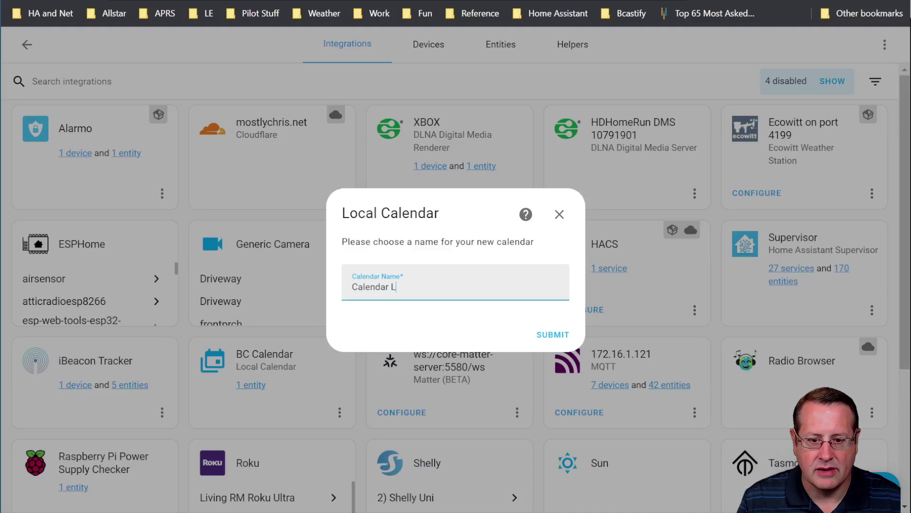
type("umber 2")
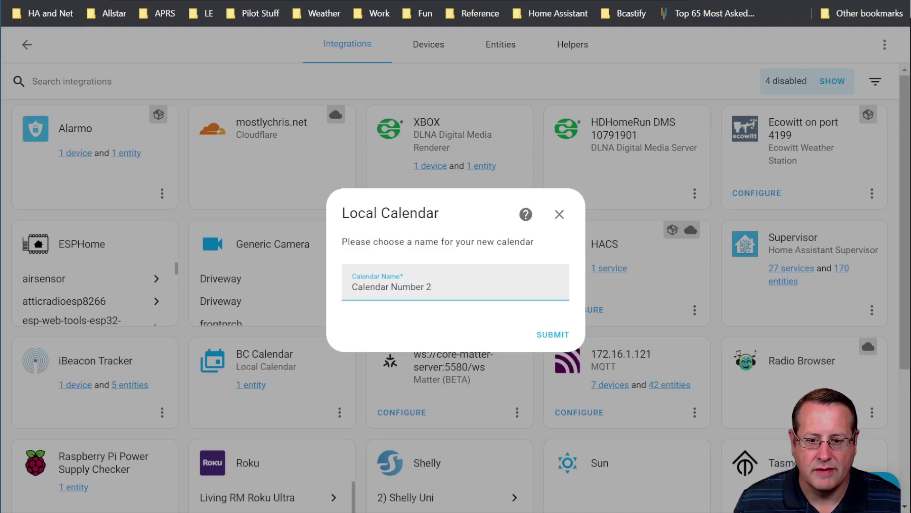
left_click(555, 335)
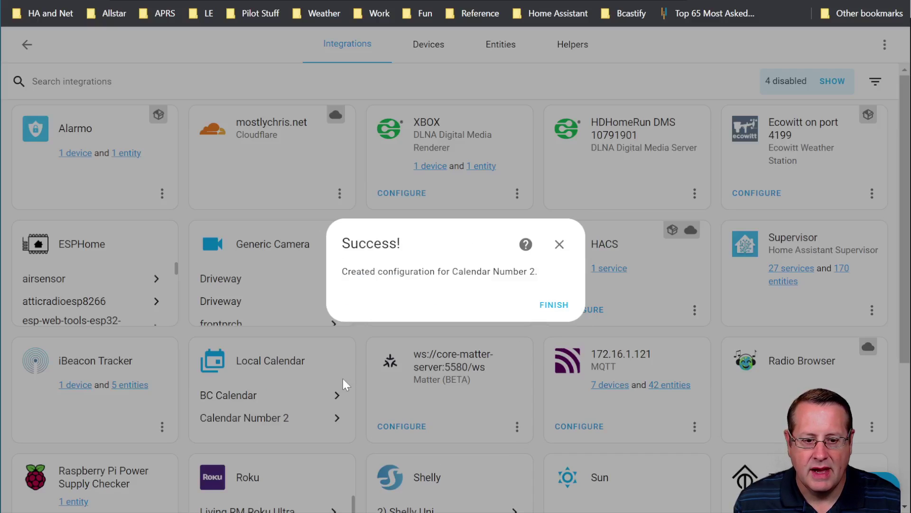
left_click(564, 306)
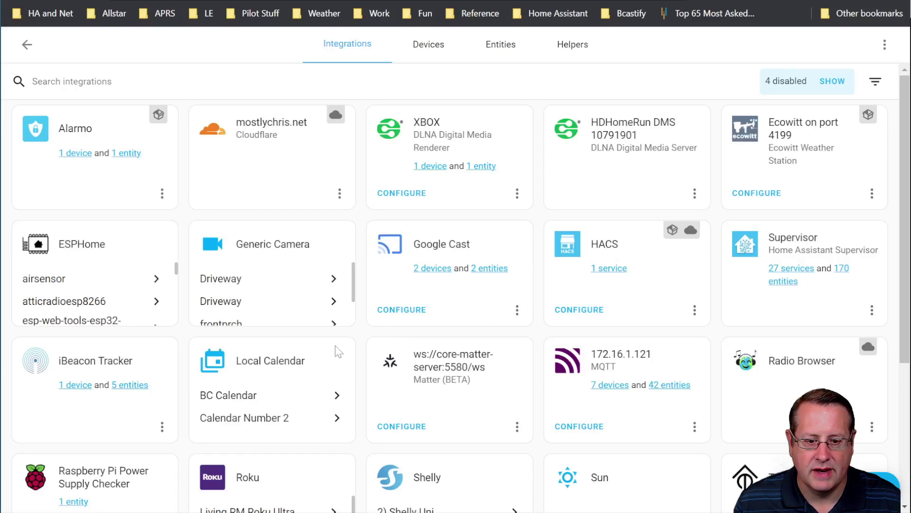
scroll(280, 399, "down", 1)
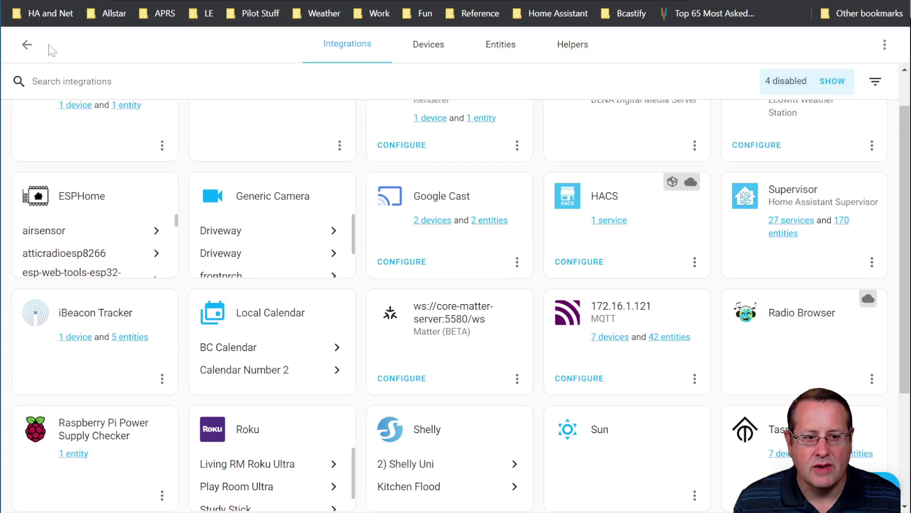
left_click(27, 46)
- Go to the Calendar page and show the day view for Friday, January 6, 2023
left_click(28, 45)
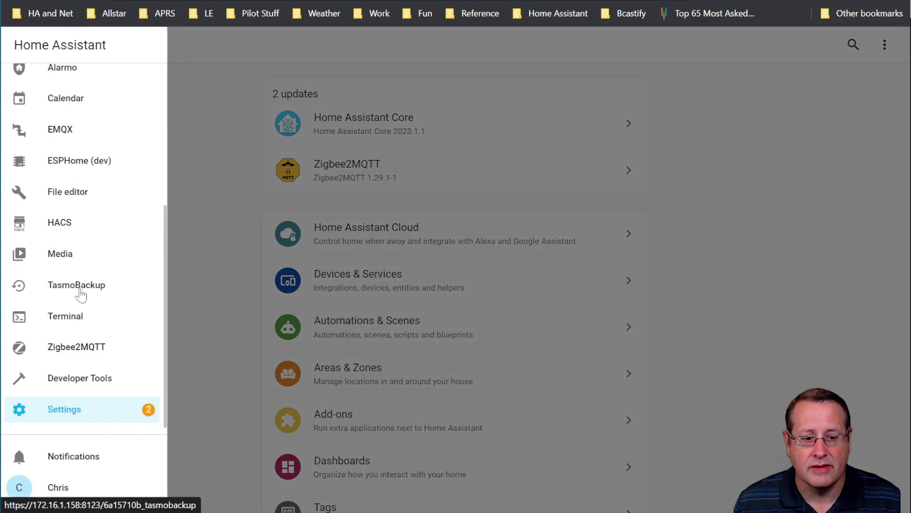
scroll(92, 369, "up", 5)
scroll(83, 335, "down", 2)
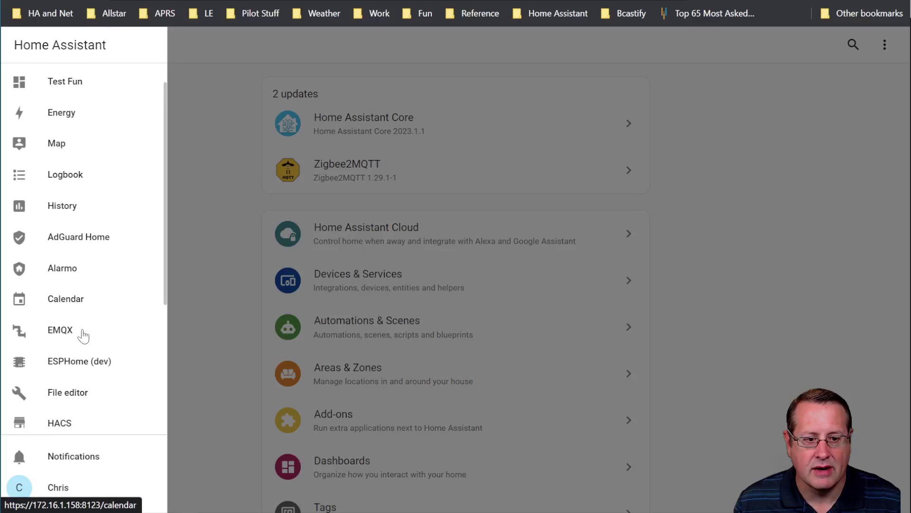
left_click(77, 285)
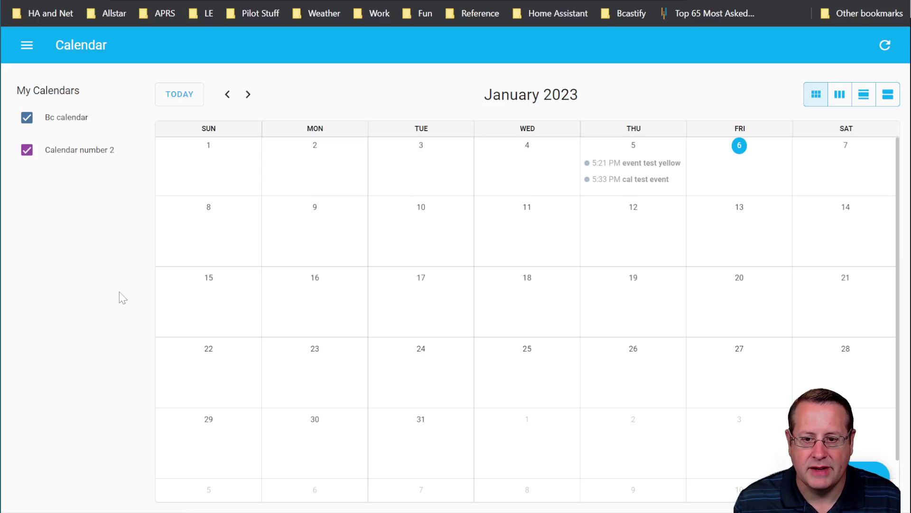
left_click(742, 185)
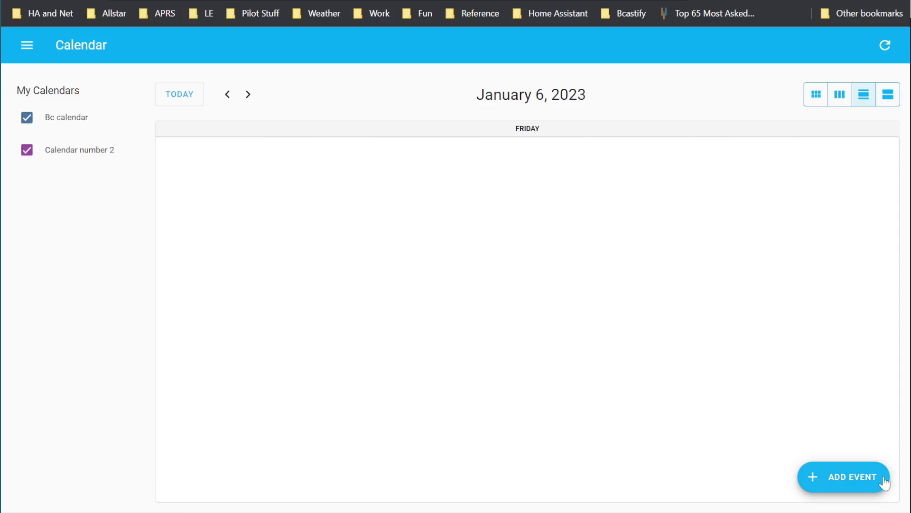
- Start a 'Test Event' on Calendar number 2 beginning at 7:45 AM
left_click(870, 480)
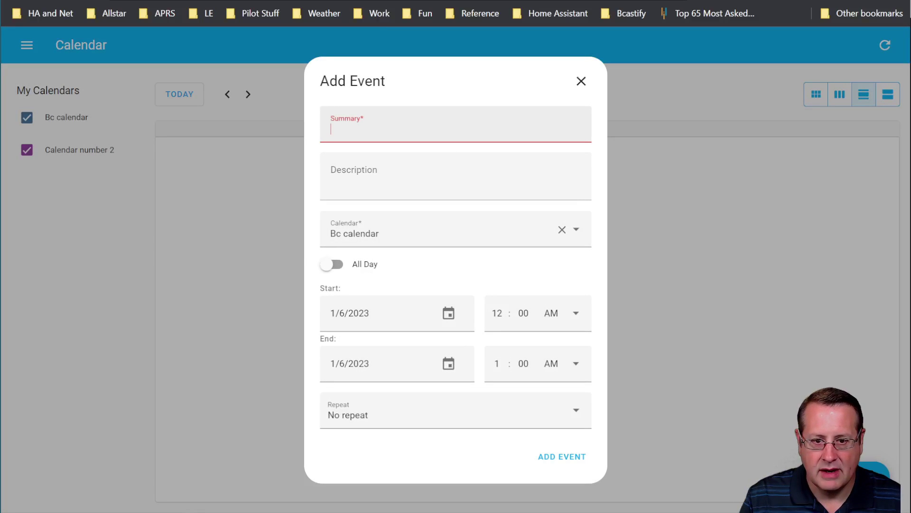
type("Test Event")
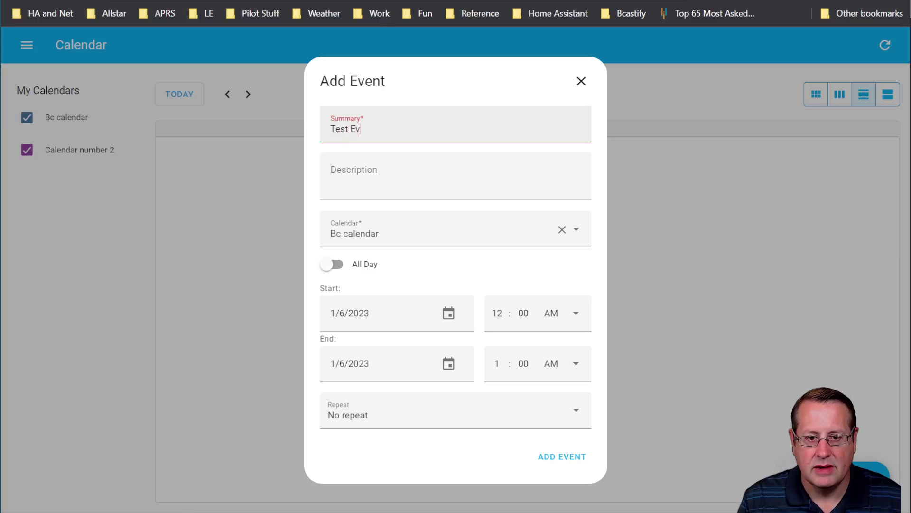
left_click(331, 174)
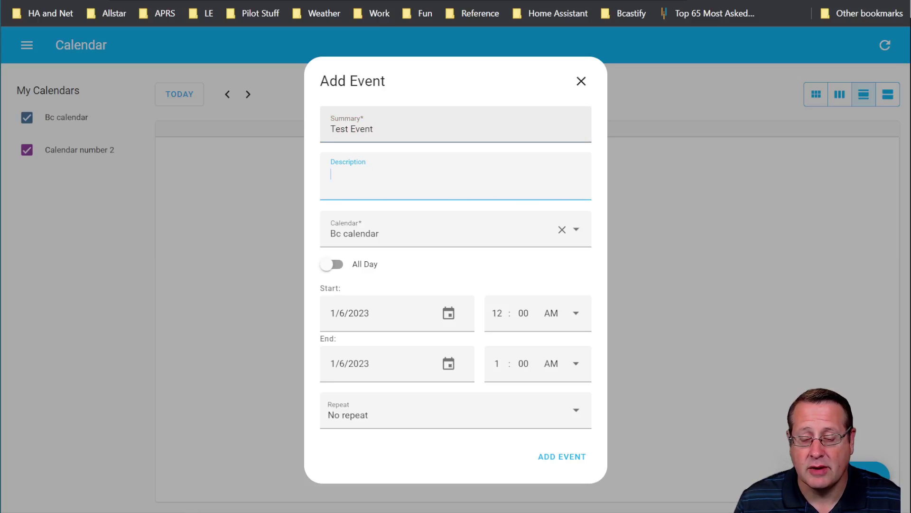
left_click(579, 235)
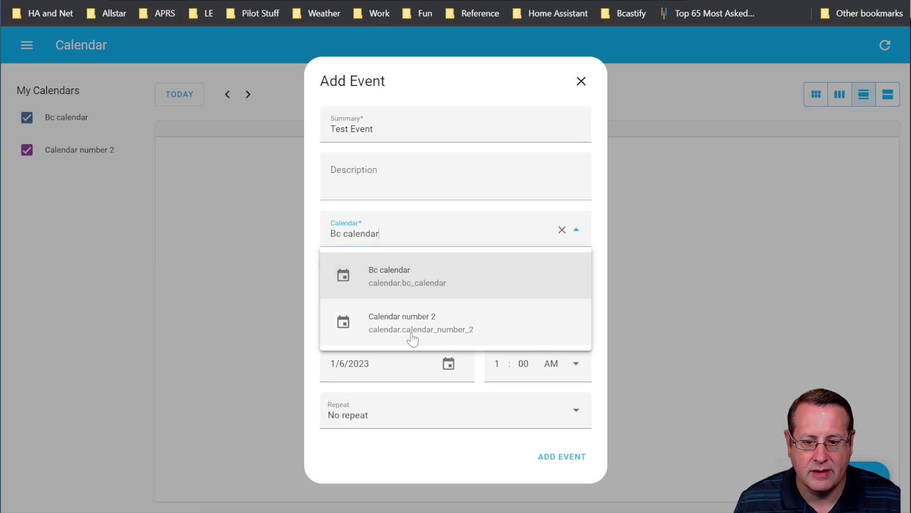
left_click(432, 341)
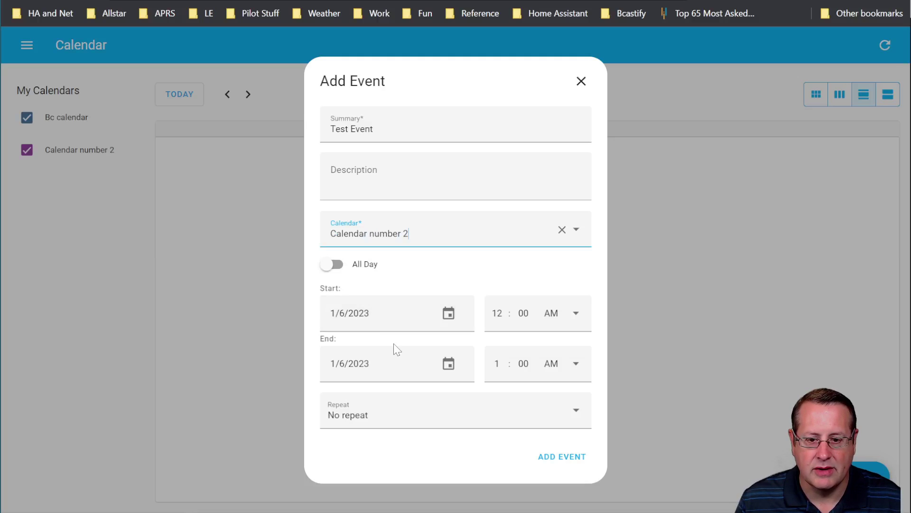
left_click(497, 313)
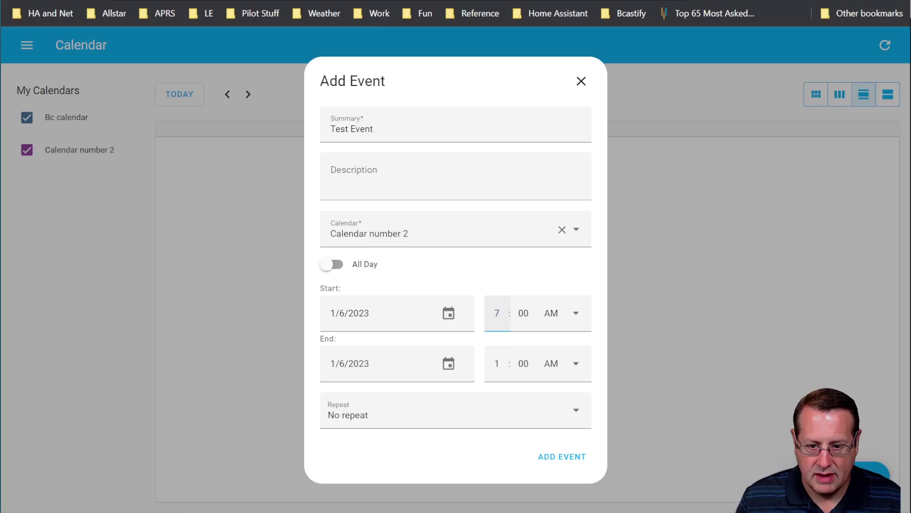
key("Tab")
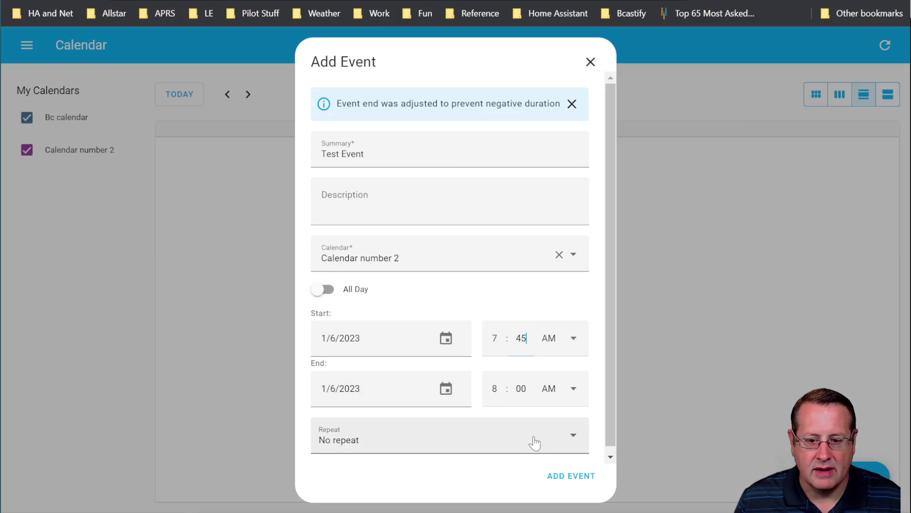
- Leave the Test Event at No repeat and add it to January 6
left_click(513, 448)
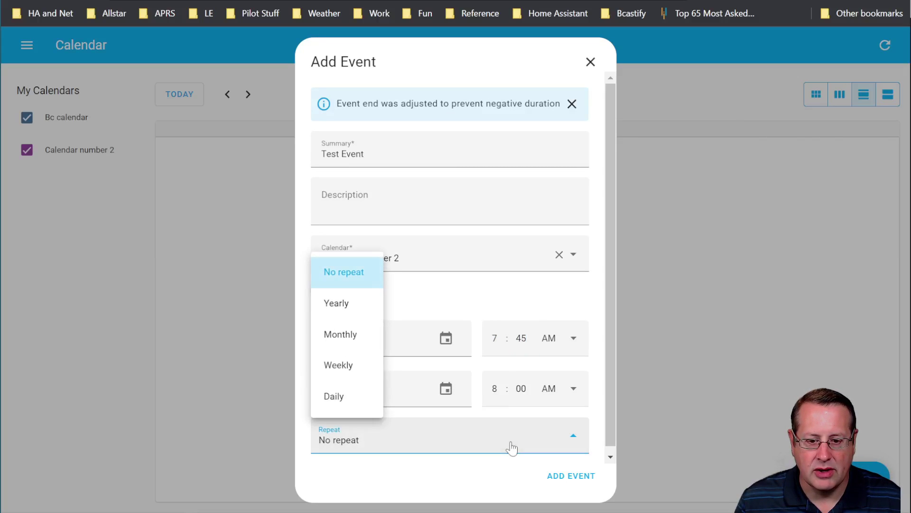
left_click(336, 404)
scroll(585, 376, "down", 3)
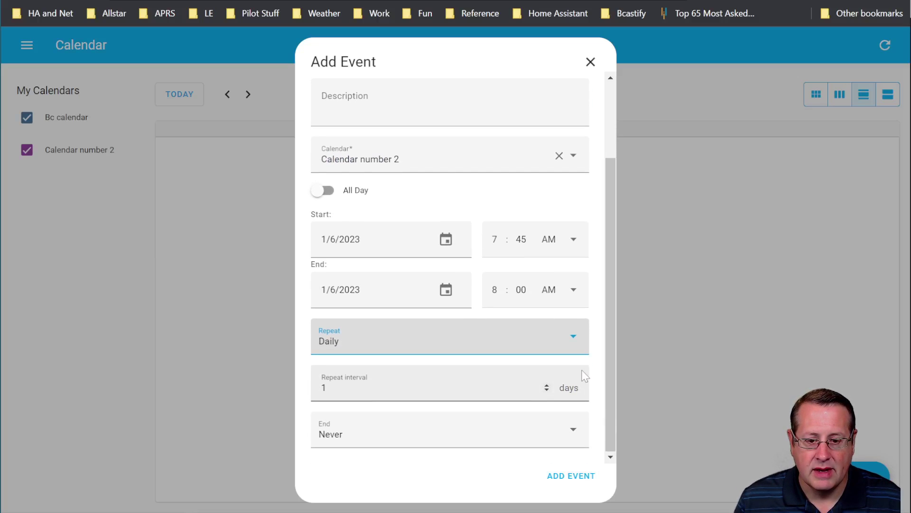
left_click(403, 442)
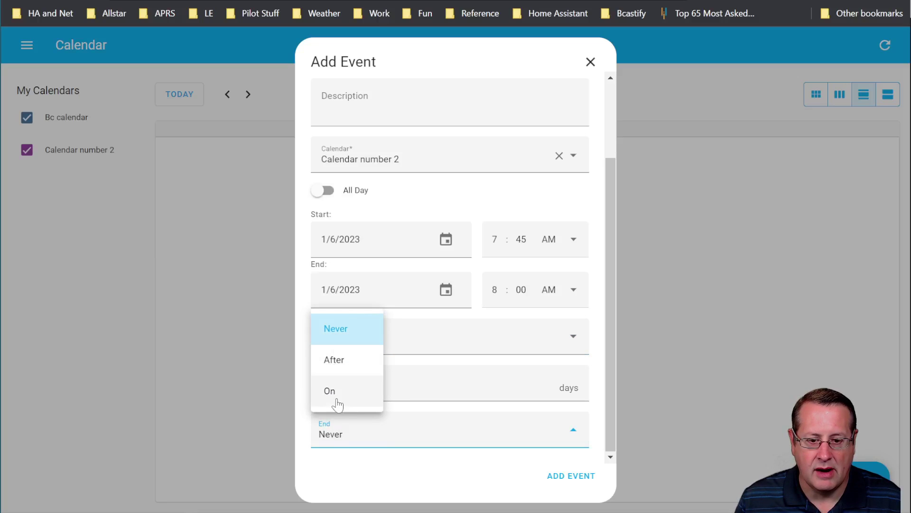
left_click(476, 470)
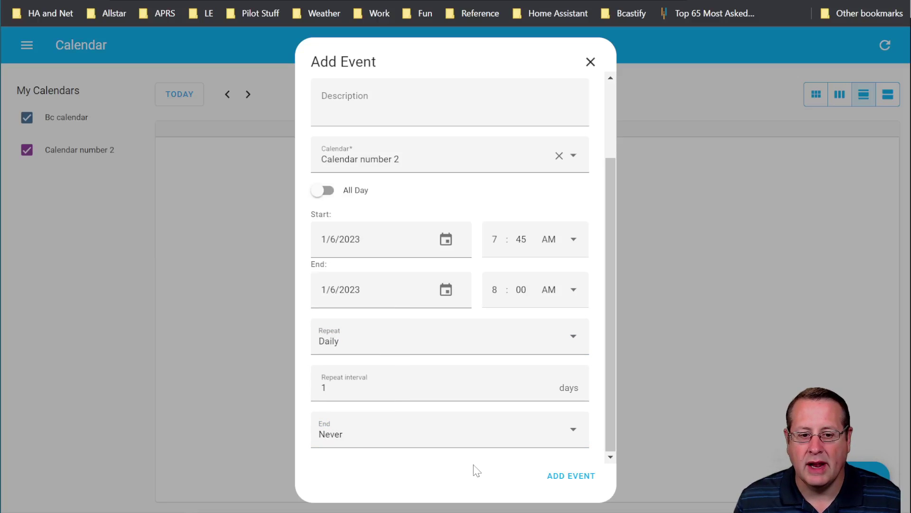
left_click(559, 349)
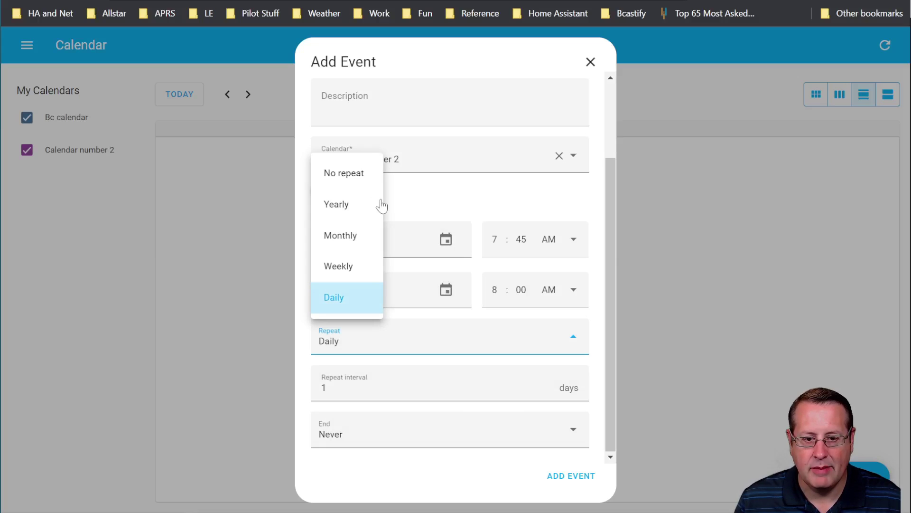
left_click(361, 179)
left_click(583, 478)
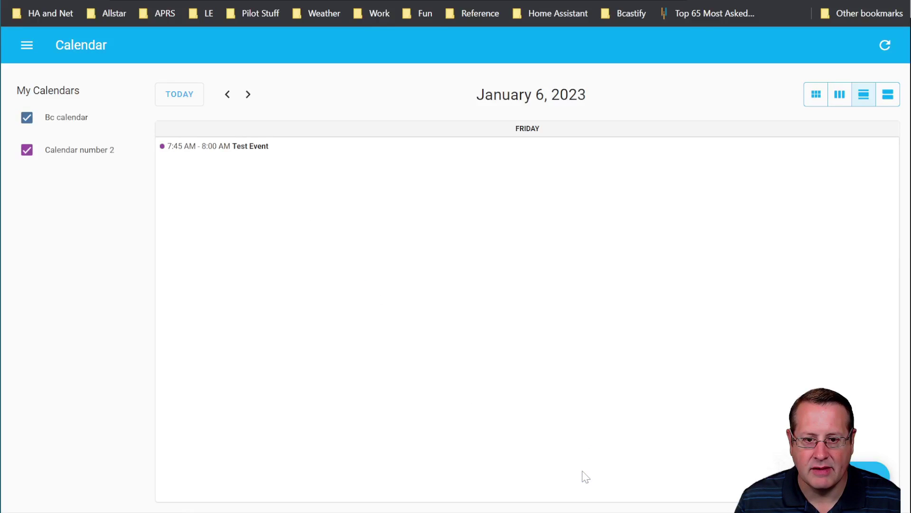
left_click(812, 102)
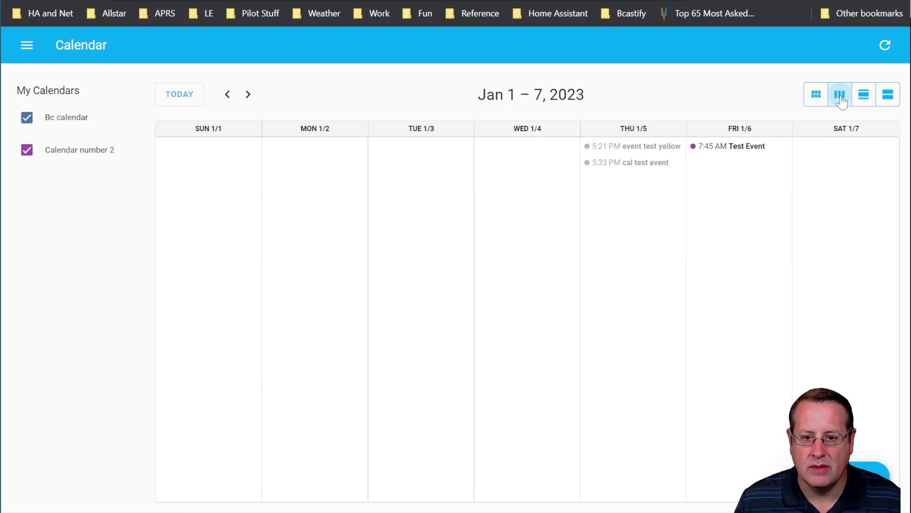
left_click(865, 97)
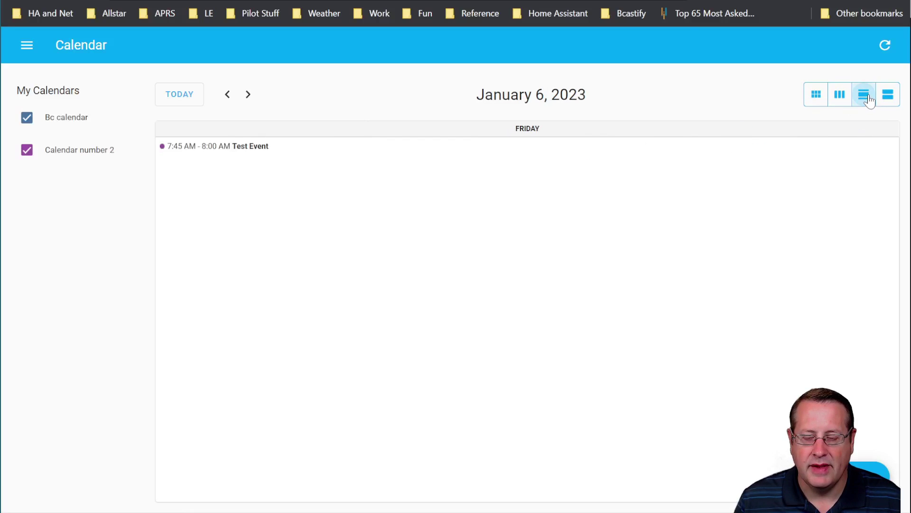
left_click(887, 97)
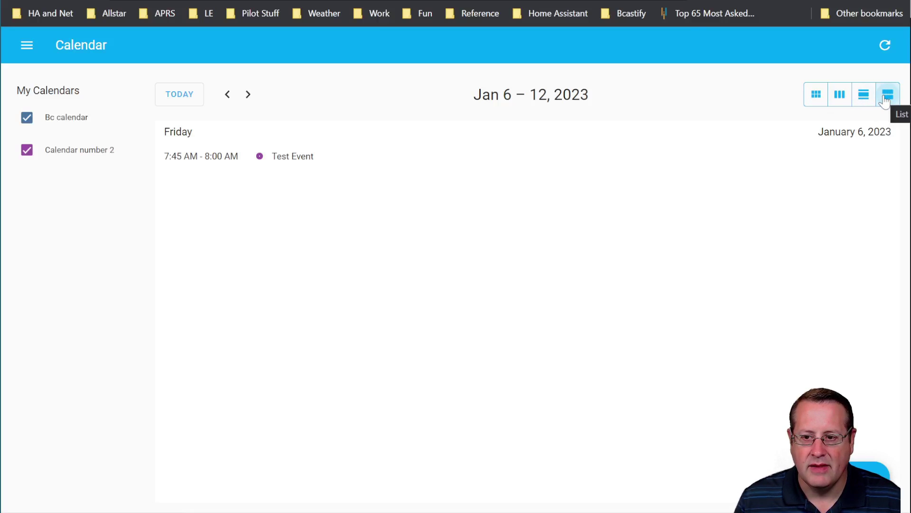
left_click(864, 97)
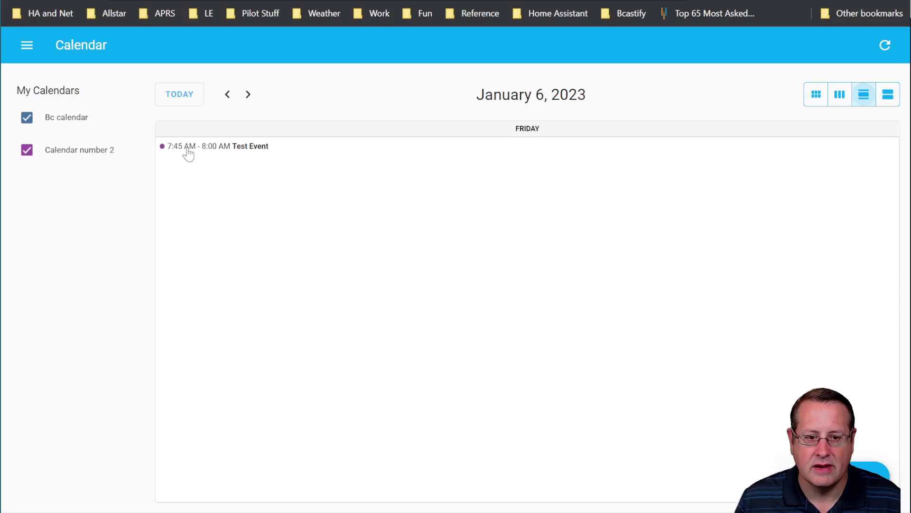
left_click(815, 100)
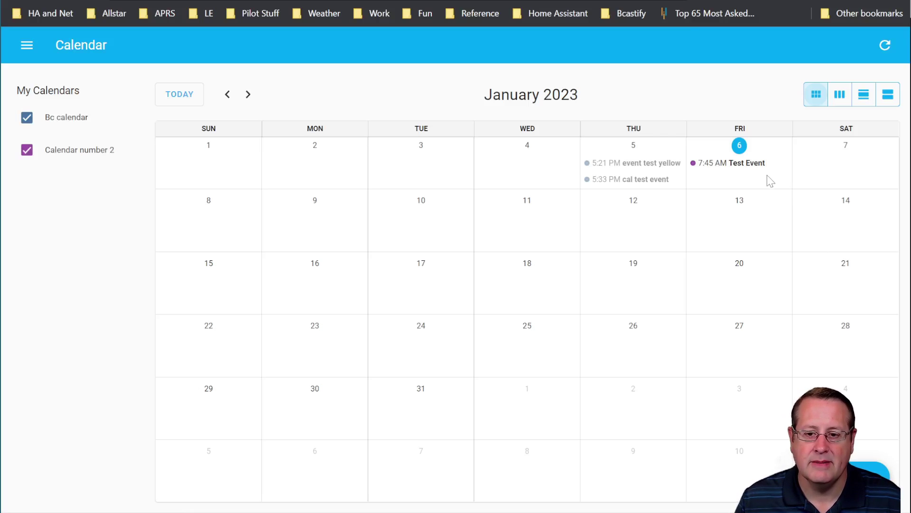
- Change the Test Event's start minutes to 50 so it begins at 7:50 AM
left_click(749, 163)
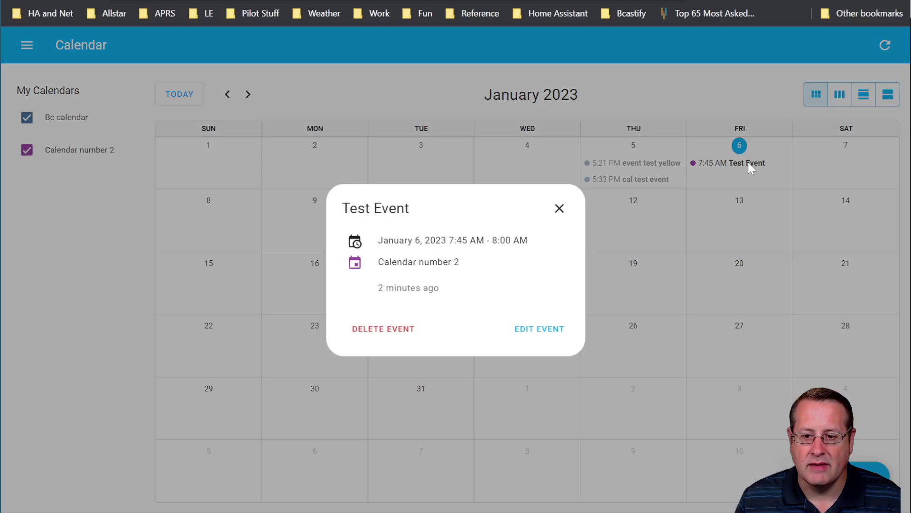
left_click(527, 329)
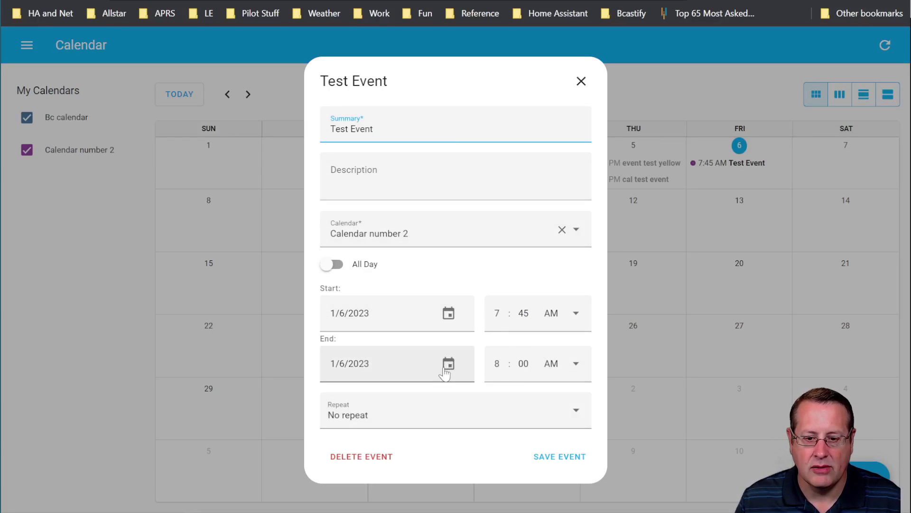
left_click(524, 313)
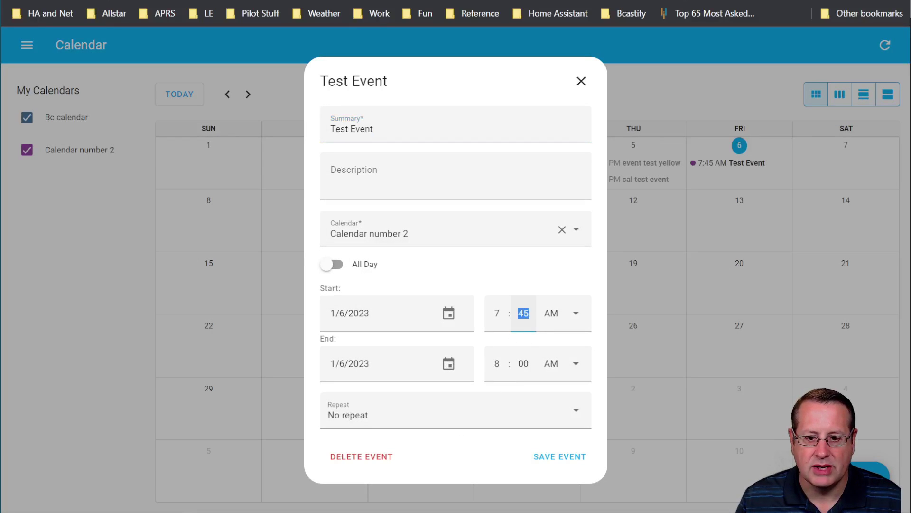
type("50")
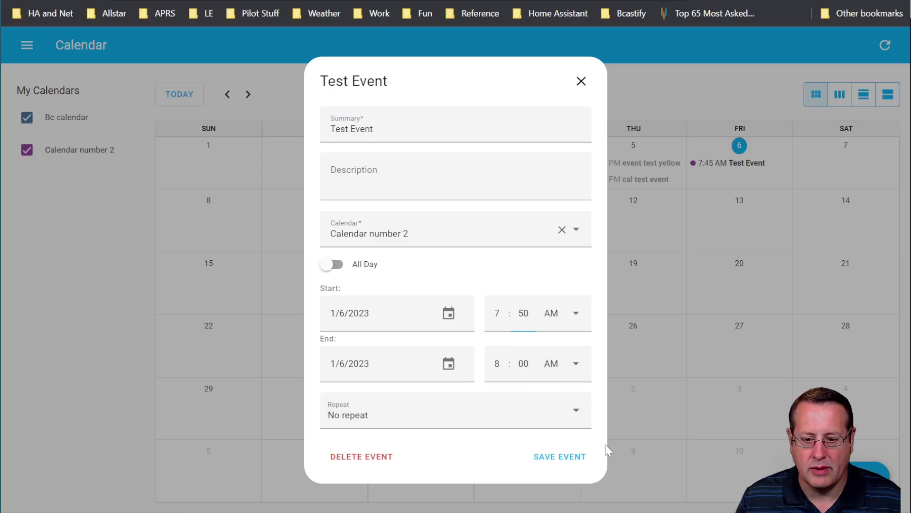
left_click(576, 457)
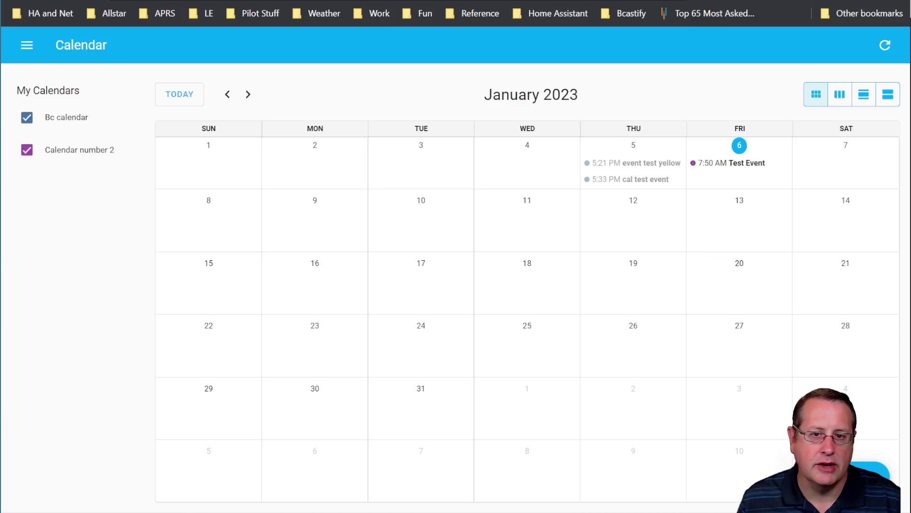
left_click(264, 1)
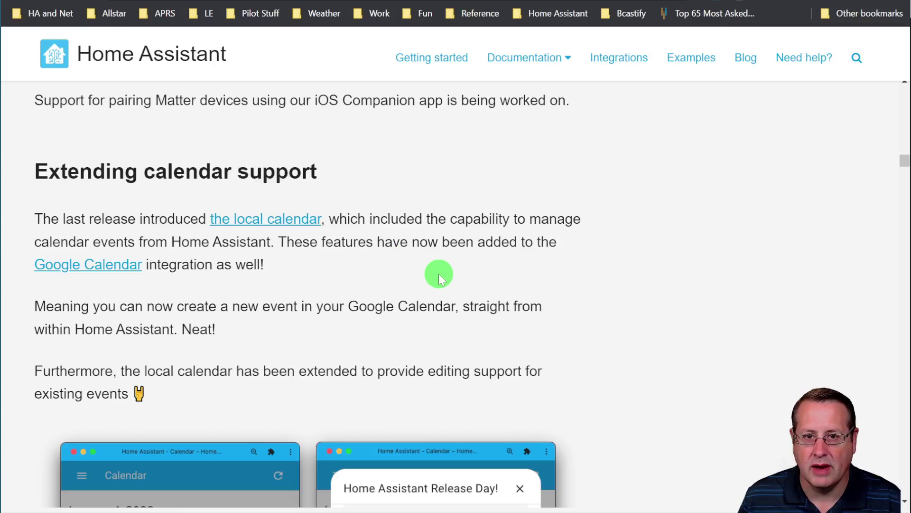
- Scroll through the release notes' Extending calendar support section and its event-editing screenshots
scroll(643, 215, "down", 3)
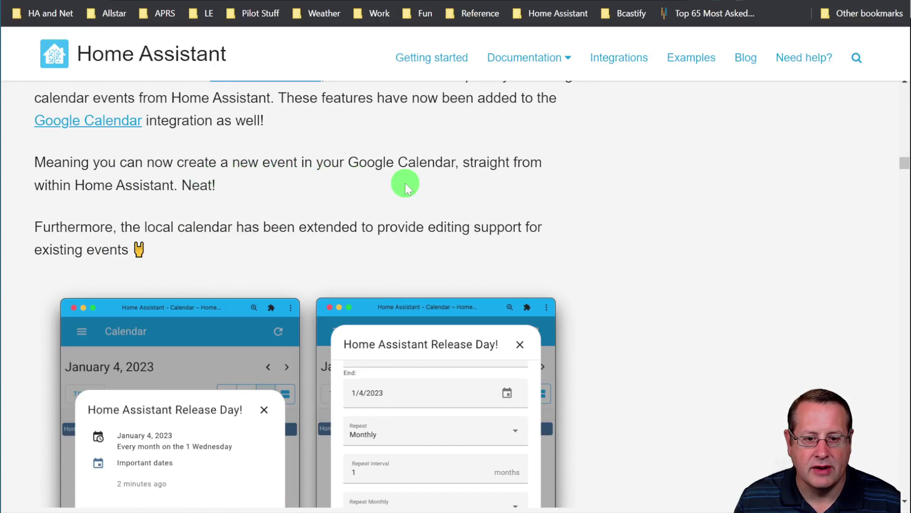
scroll(678, 250, "down", 3)
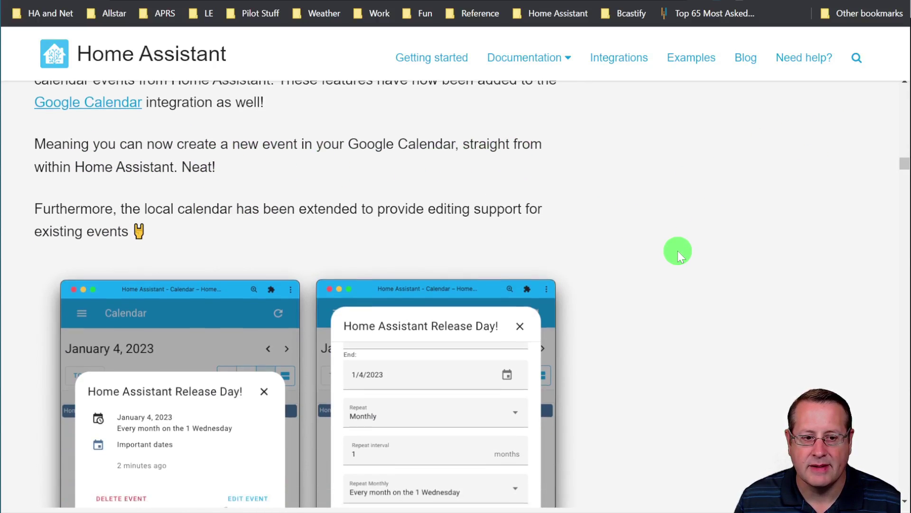
scroll(397, 197, "up", 1)
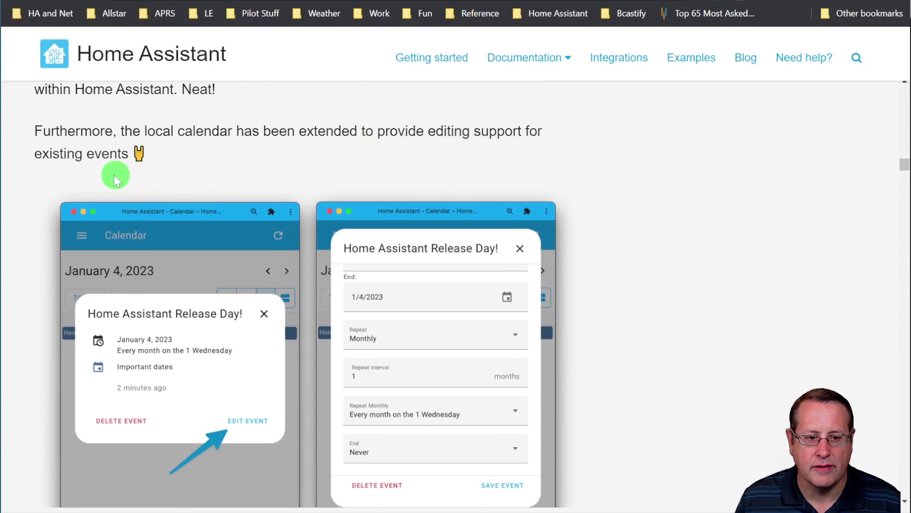
scroll(588, 223, "down", 2)
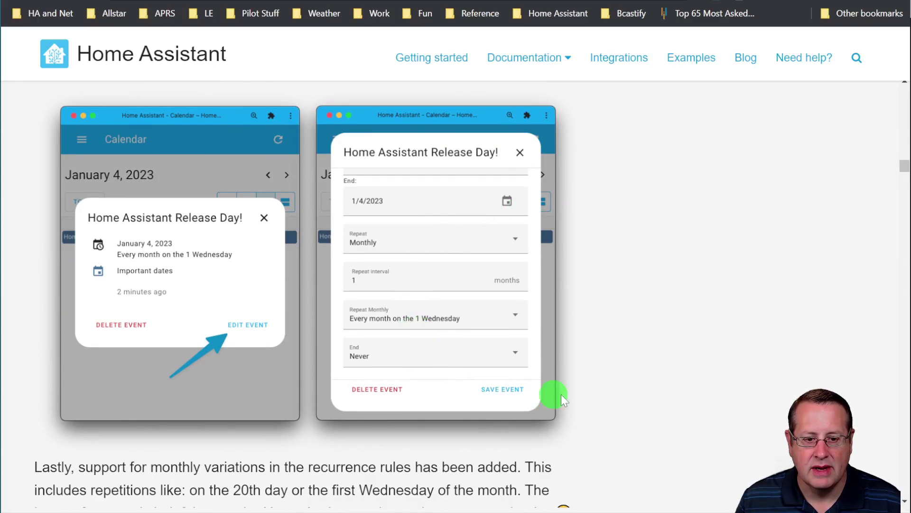
scroll(674, 360, "down", 3)
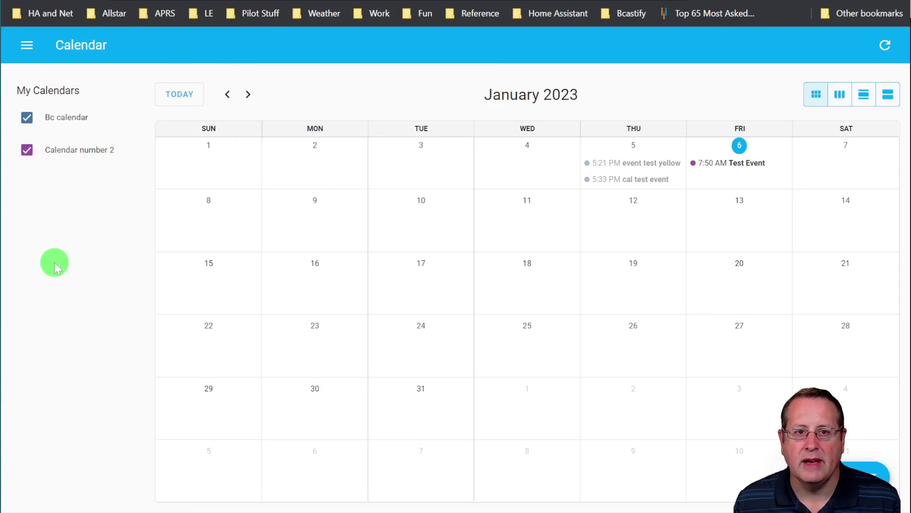
- Jump to the Local Calendar docs' Calendar Automations section and read the trigger example
left_click(394, 1)
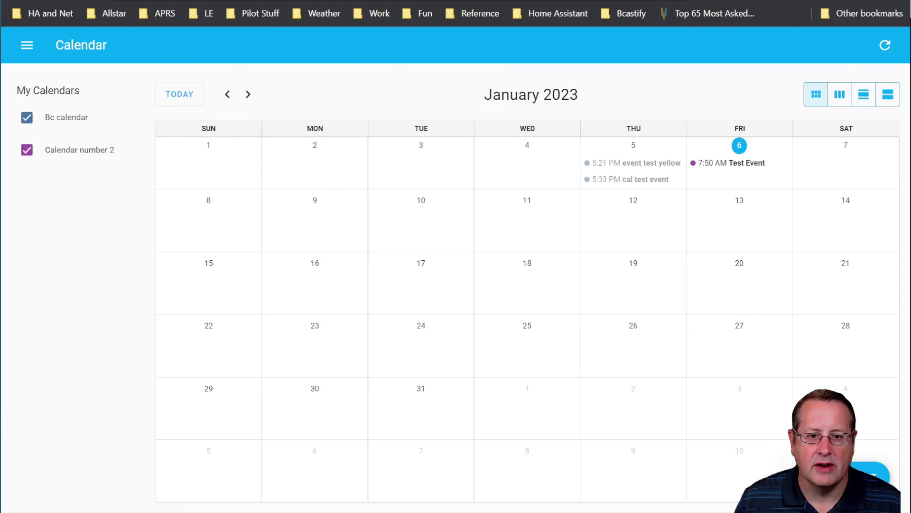
scroll(392, 281, "down", 11)
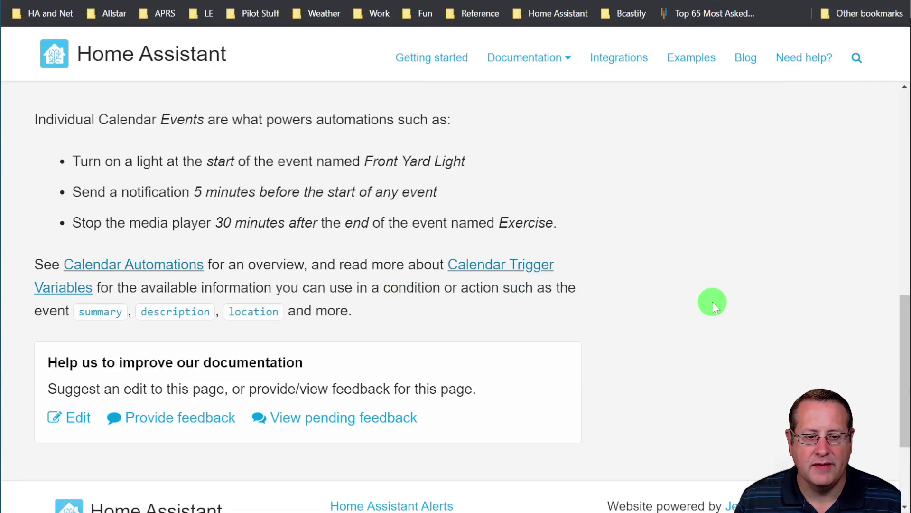
left_click(179, 264)
scroll(670, 291, "down", 20)
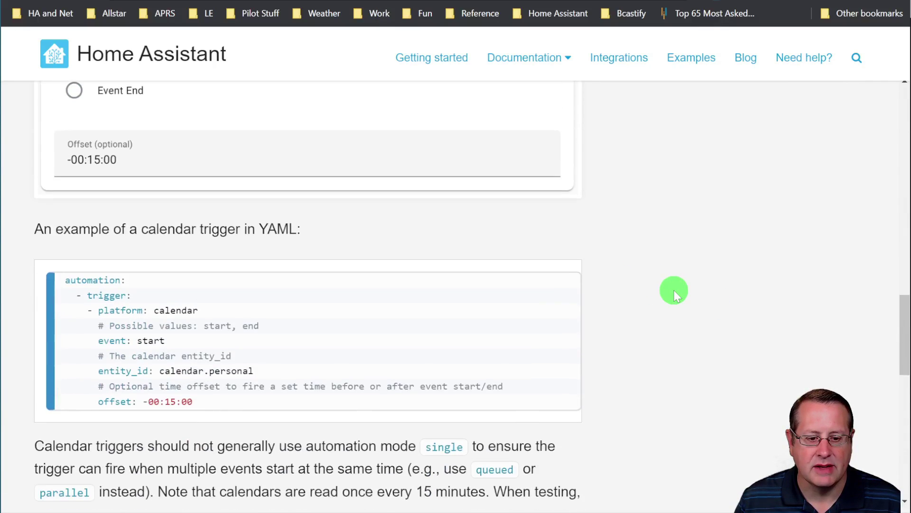
scroll(670, 291, "up", 5)
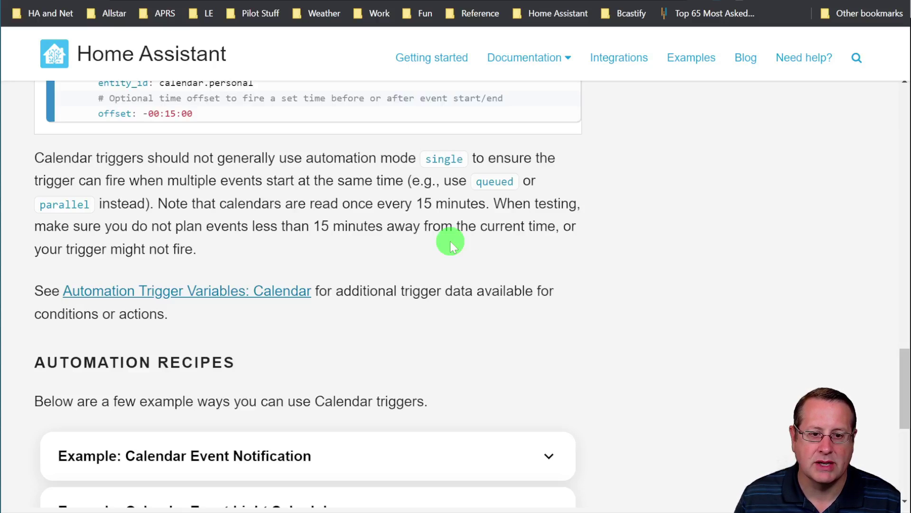
- Reach Automations through the 'cautom' command search and start an empty new automation
key("ctrl+Tab")
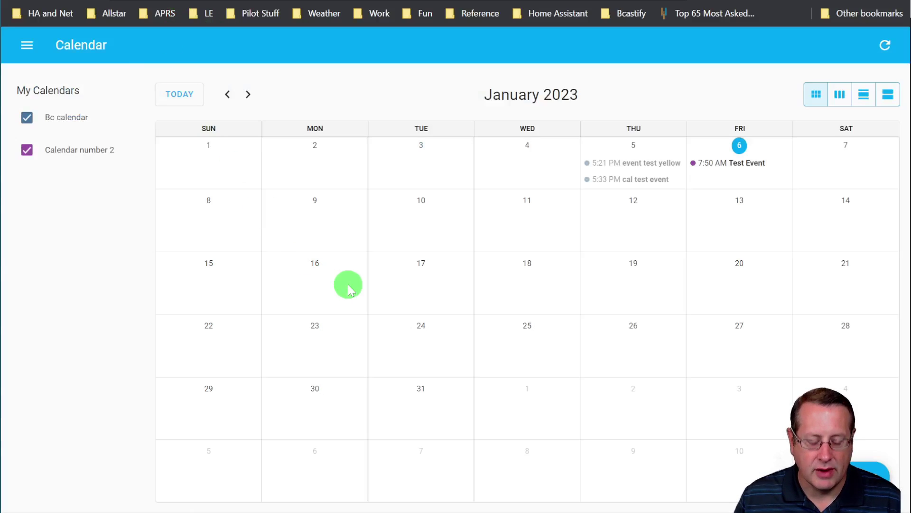
type("cauto")
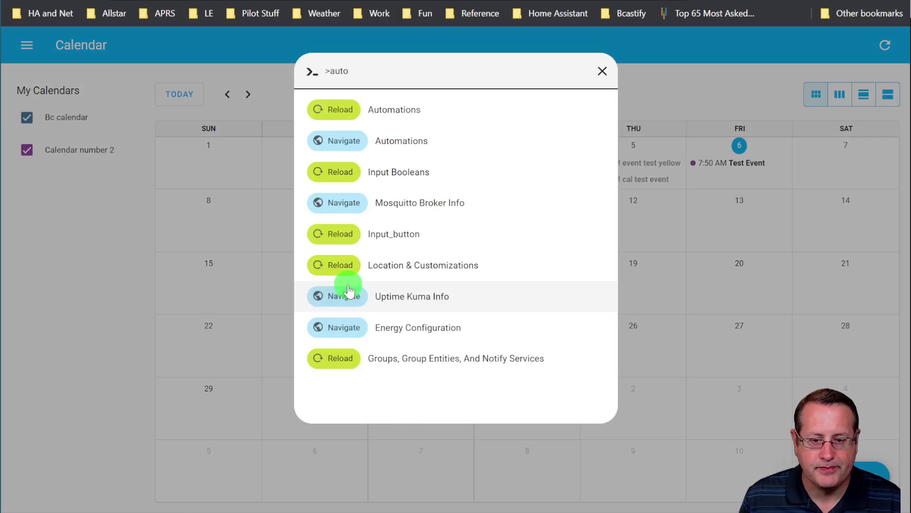
key("Escape")
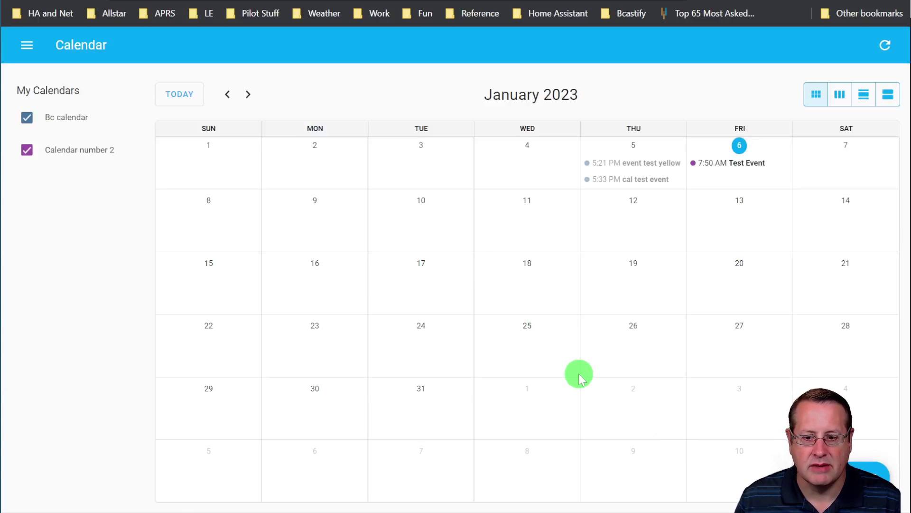
left_click(90, 221)
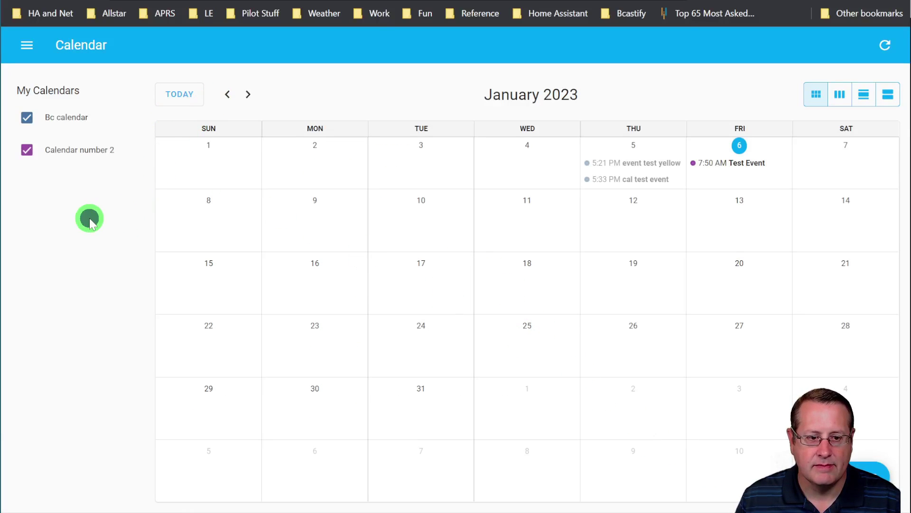
type("cautom")
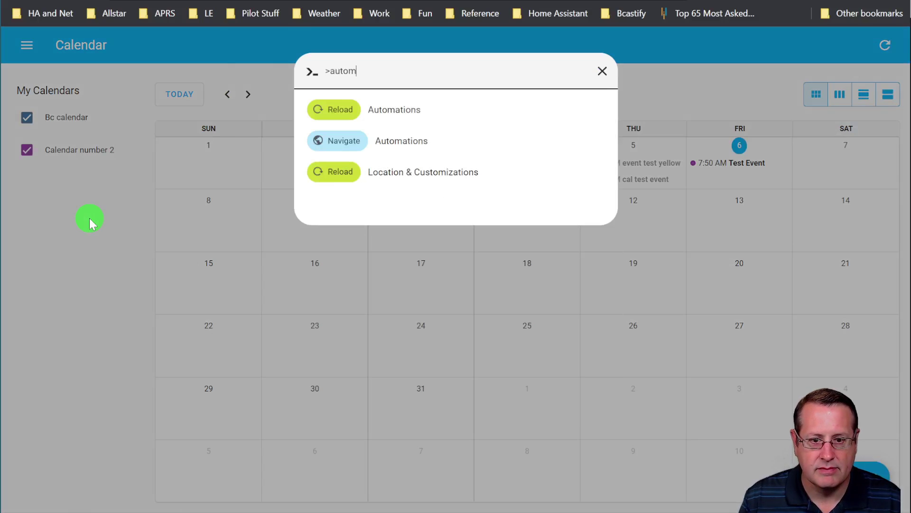
key("Down")
key("Return")
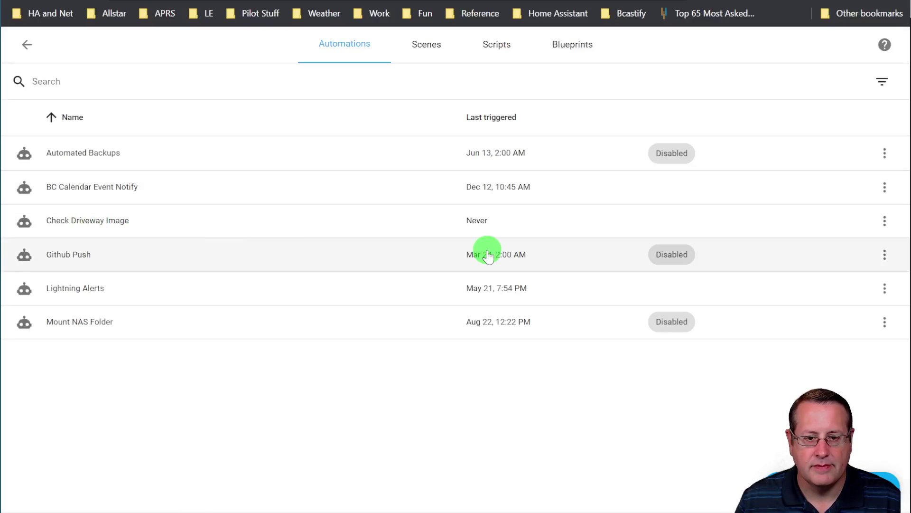
left_click(873, 484)
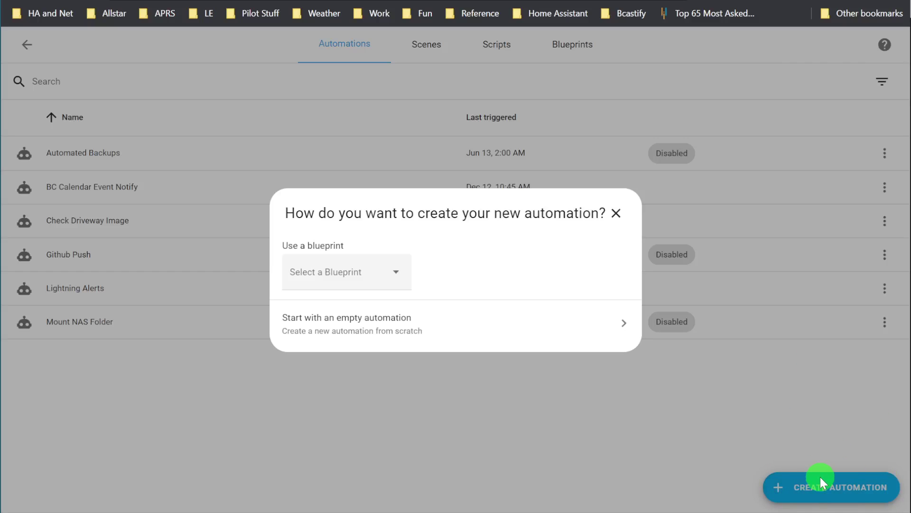
left_click(369, 332)
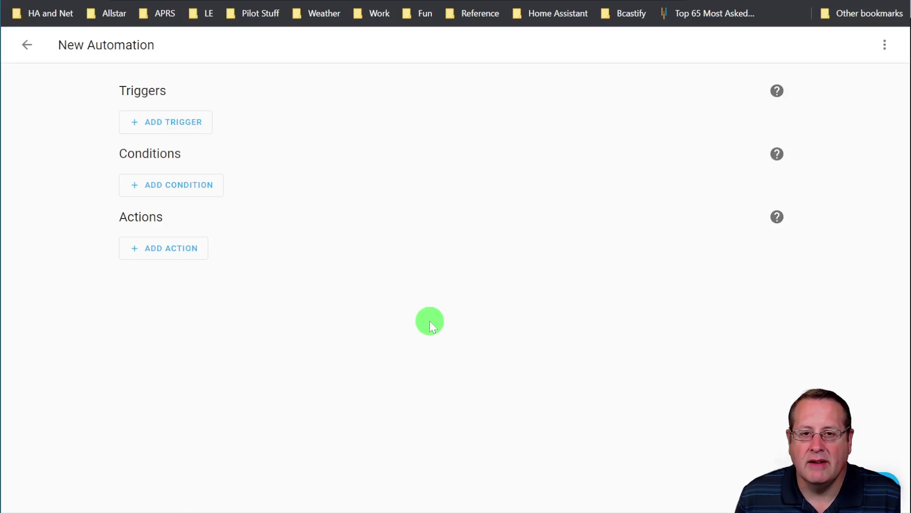
- Add a Calendar trigger watching Calendar number 2, firing on Event Start
left_click(180, 122)
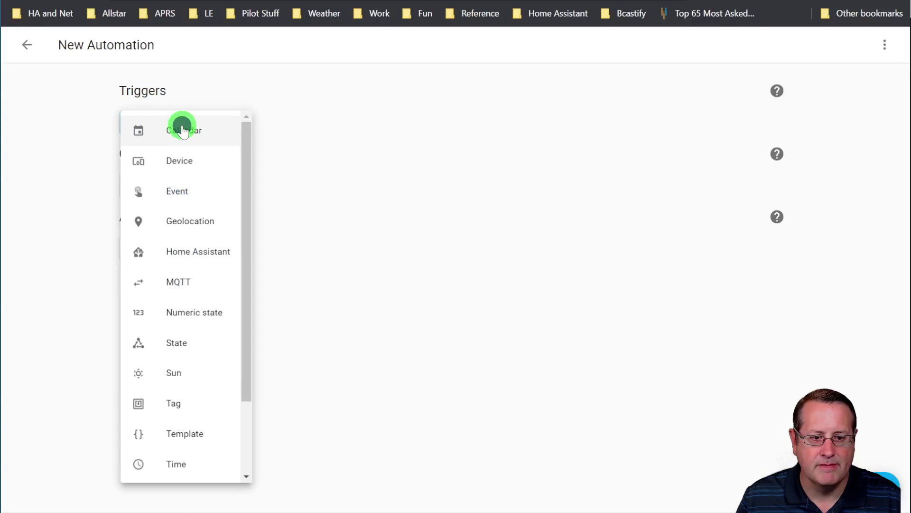
left_click(185, 129)
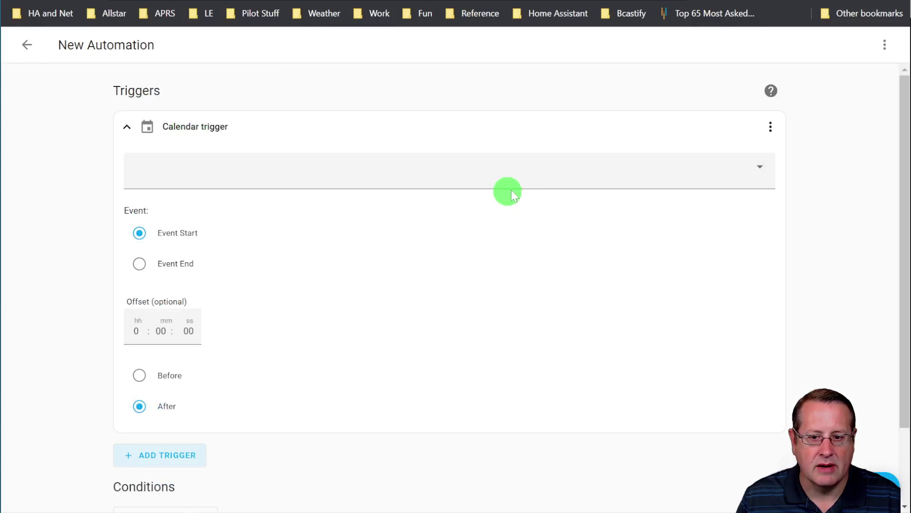
left_click(602, 169)
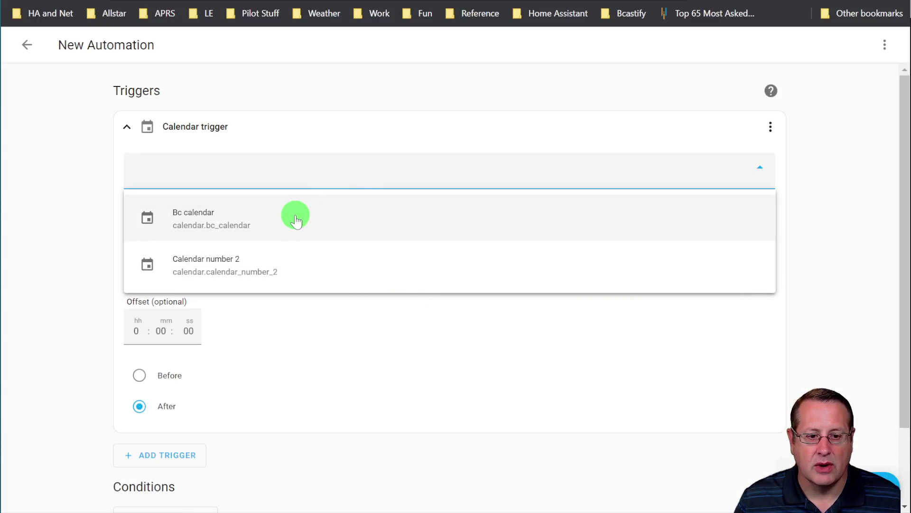
left_click(258, 267)
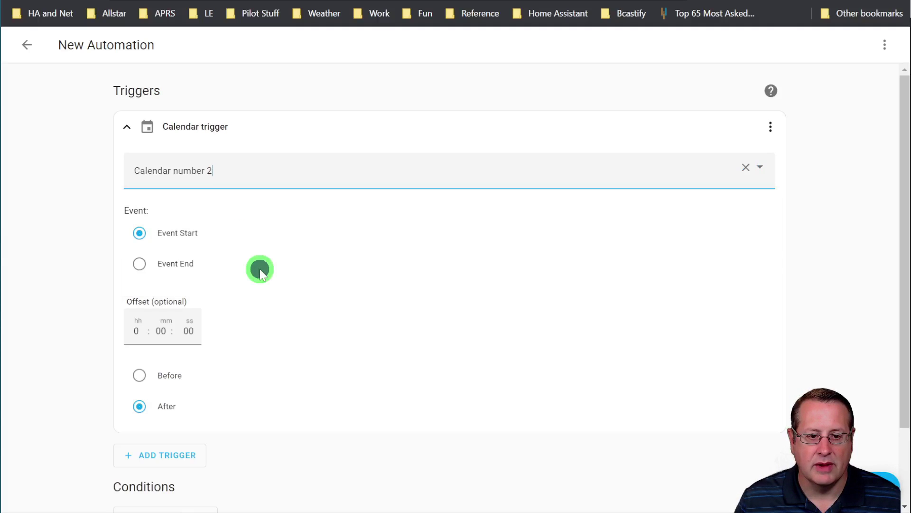
scroll(267, 260, "down", 2)
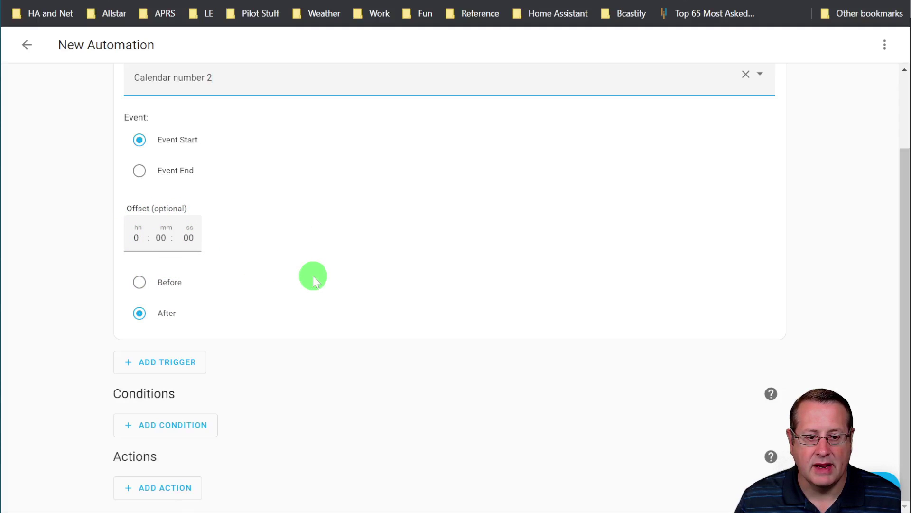
- Add a service-call action and expand the docs' Calendar Event Notification example
left_click(178, 484)
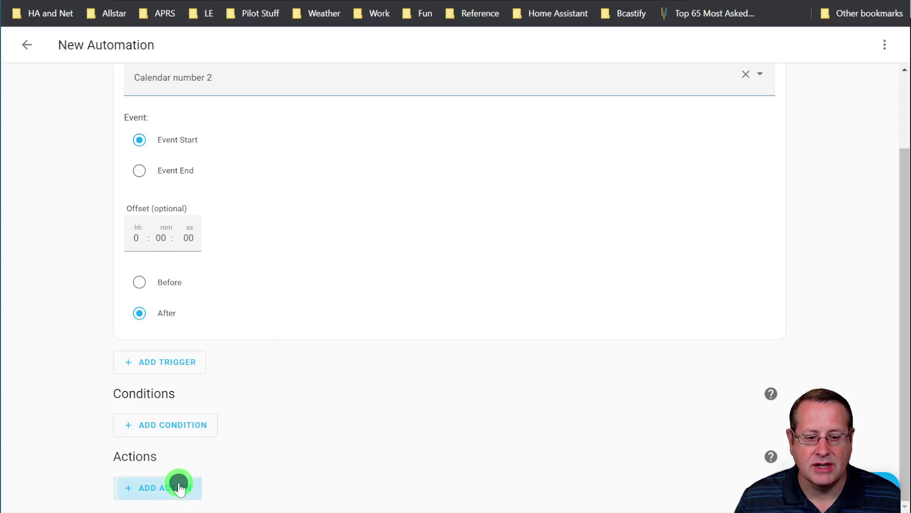
left_click(222, 75)
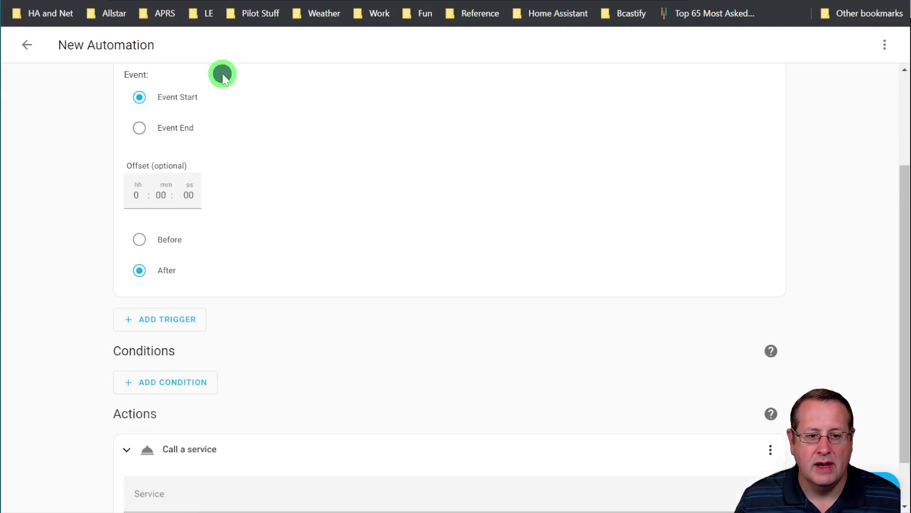
key("ctrl+Tab")
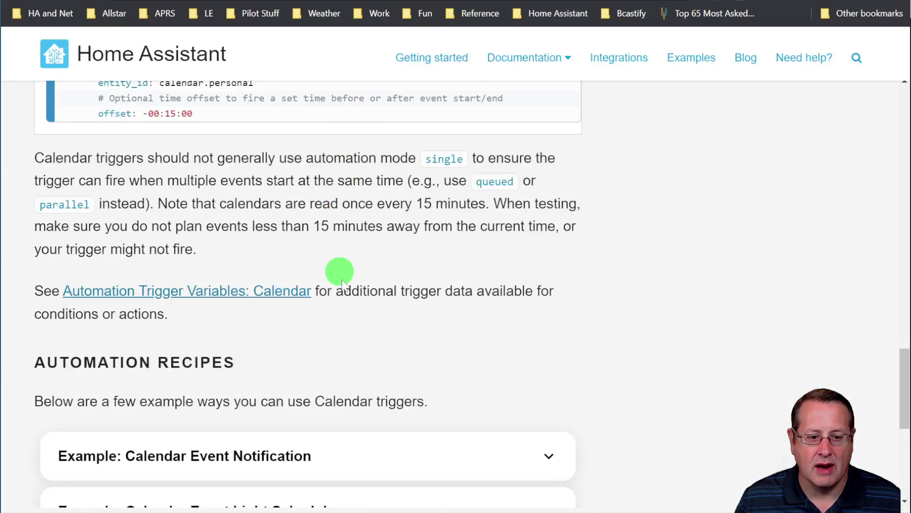
scroll(380, 292, "down", 4)
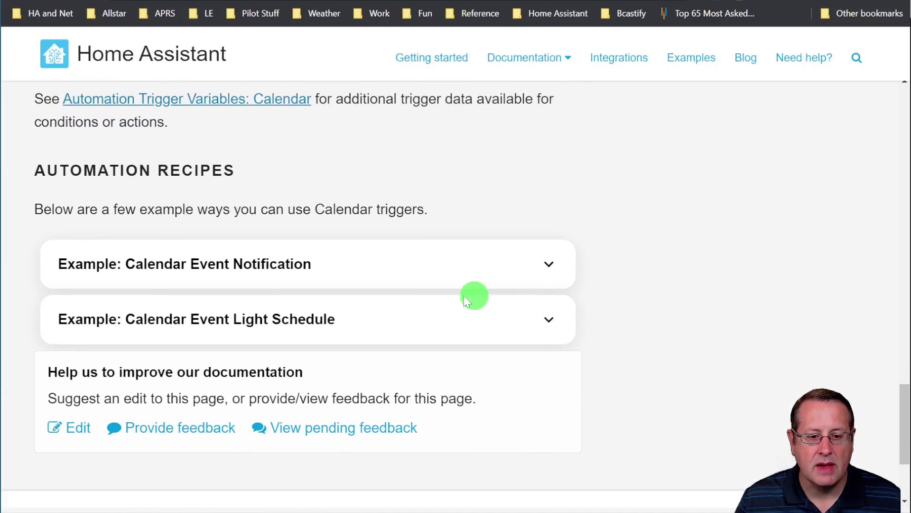
left_click(420, 274)
scroll(657, 295, "down", 6)
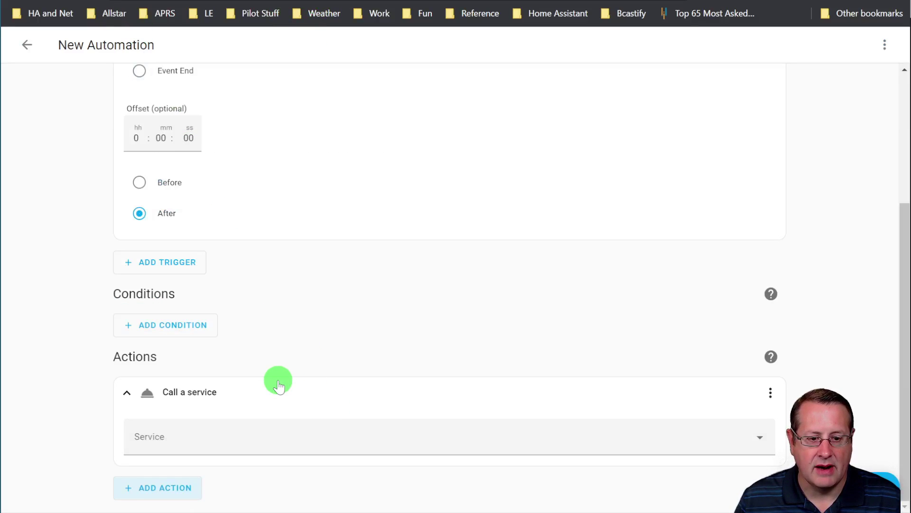
- Set the action's service to Persistent Notification: Create, searching 'pers'
left_click(246, 437)
type("p")
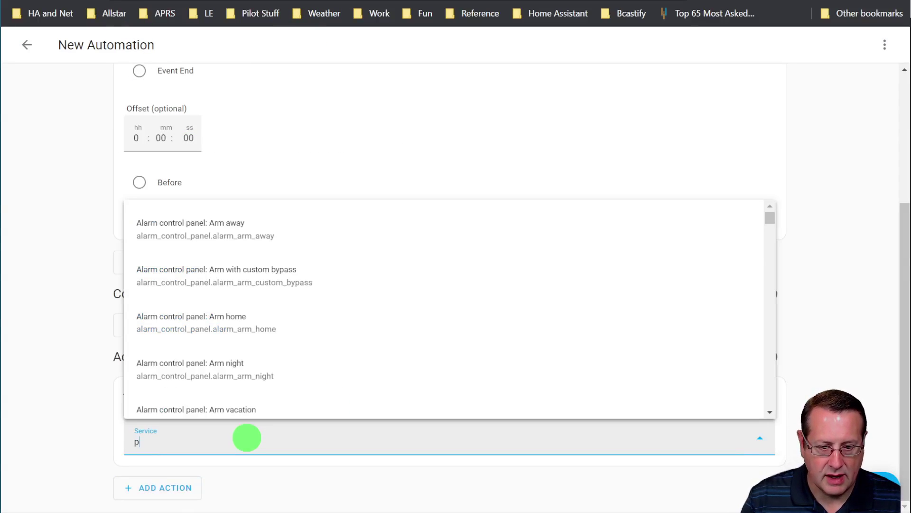
type("er")
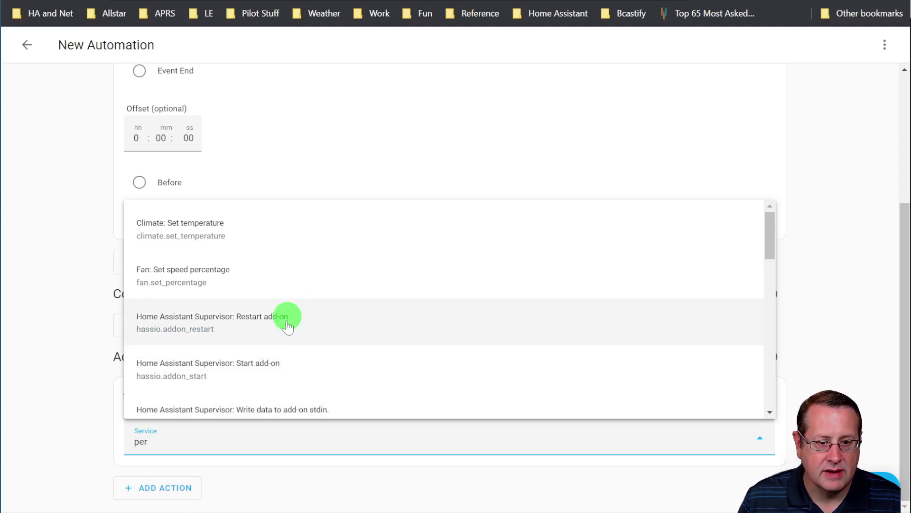
type("sis")
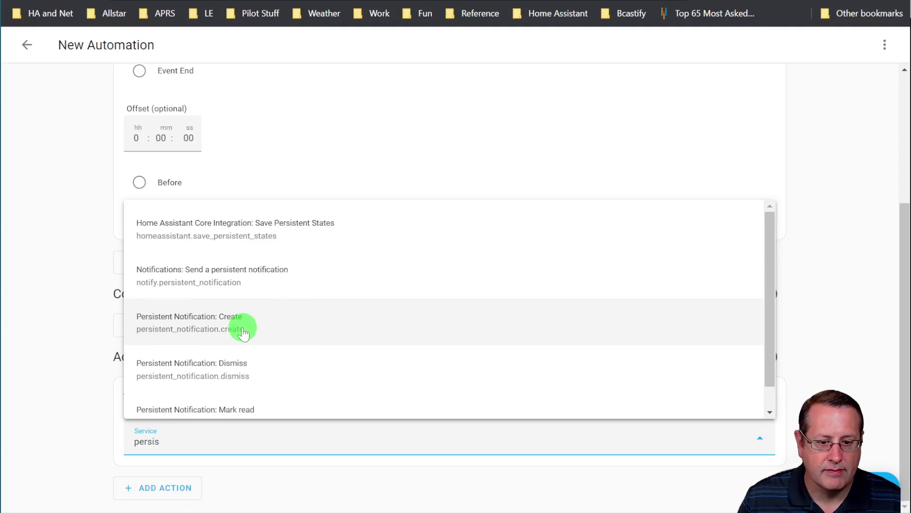
left_click(242, 328)
scroll(504, 329, "down", 3)
scroll(487, 331, "down", 1)
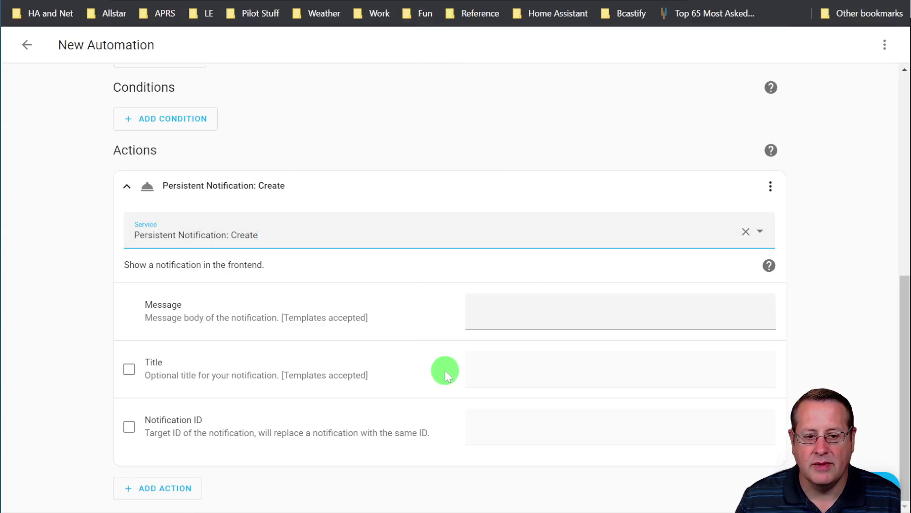
- Compare the automation against the docs' calendar notification YAML example
left_click(472, 1)
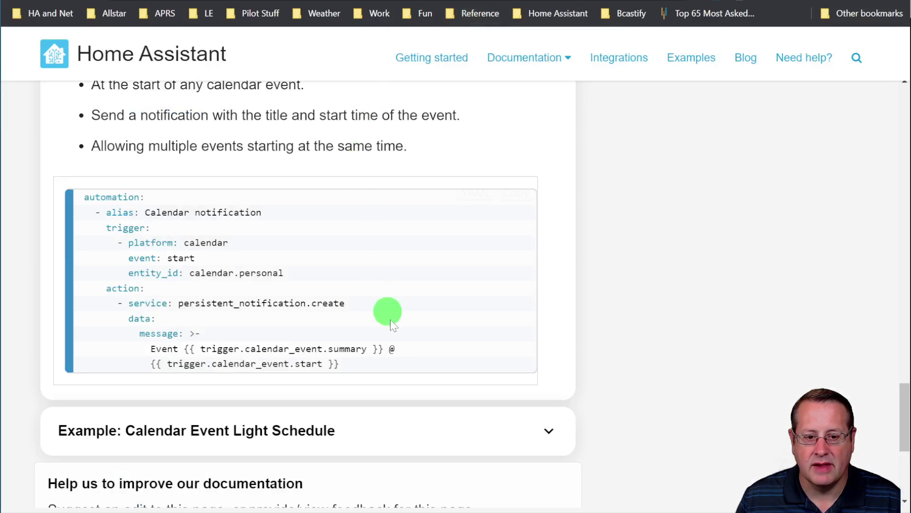
scroll(389, 316, "down", 1)
scroll(373, 309, "up", 3)
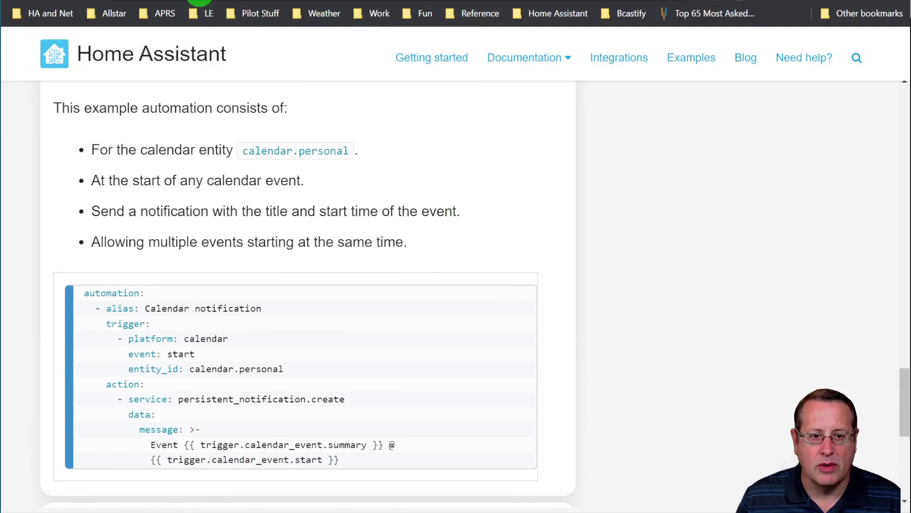
left_click(199, 2)
scroll(859, 284, "up", 1)
scroll(859, 283, "up", 3)
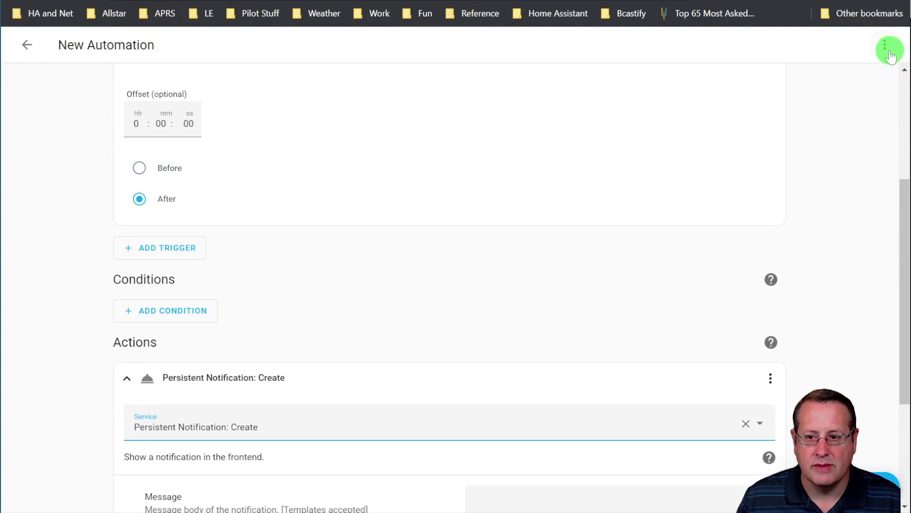
left_click(885, 44)
- Switch the automation to YAML and delete the trigger's offset line
left_click(852, 266)
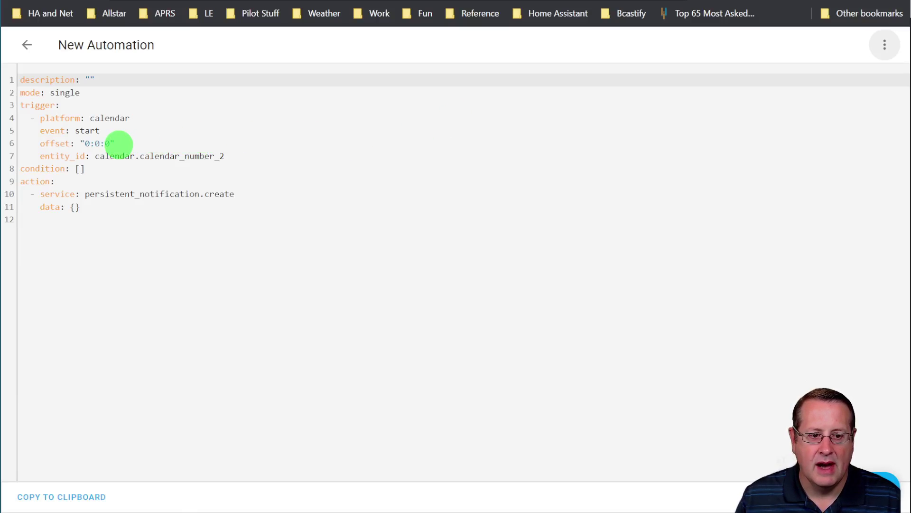
left_click_drag(114, 143, 22, 142)
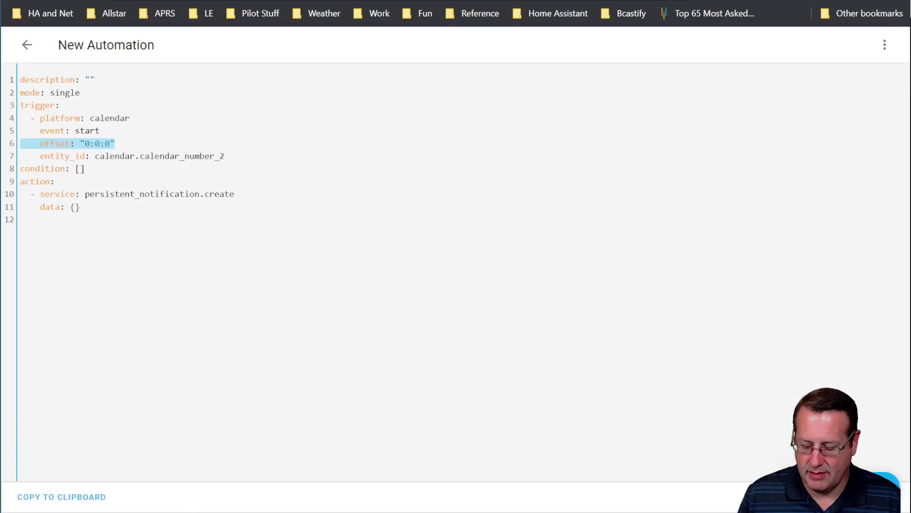
key("BackSpace")
key("BackSpace")
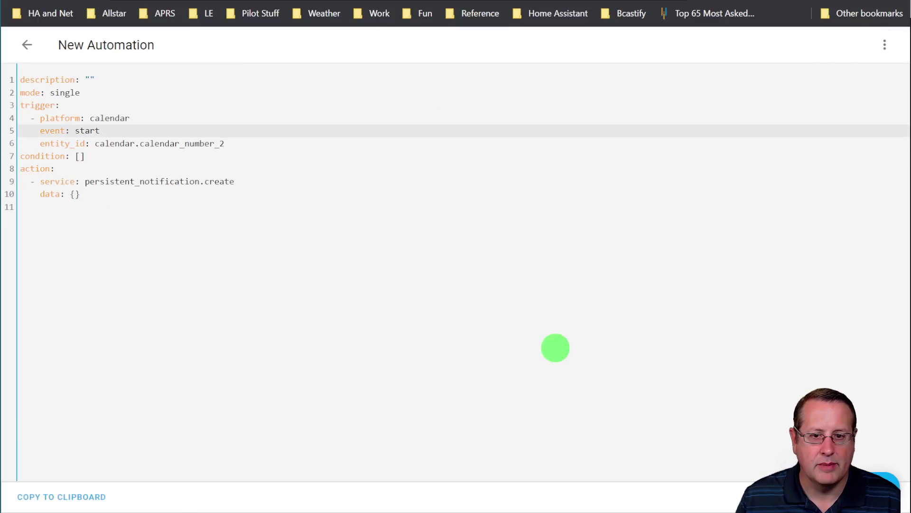
- Replace the action block with the docs' notification showing event summary and start time
key("ctrl+Tab")
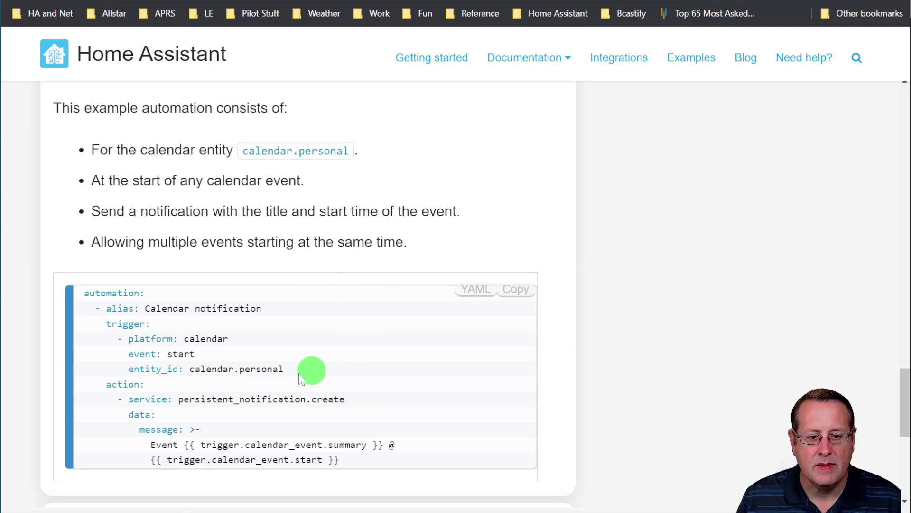
left_click_drag(78, 384, 380, 460)
key("ctrl+c")
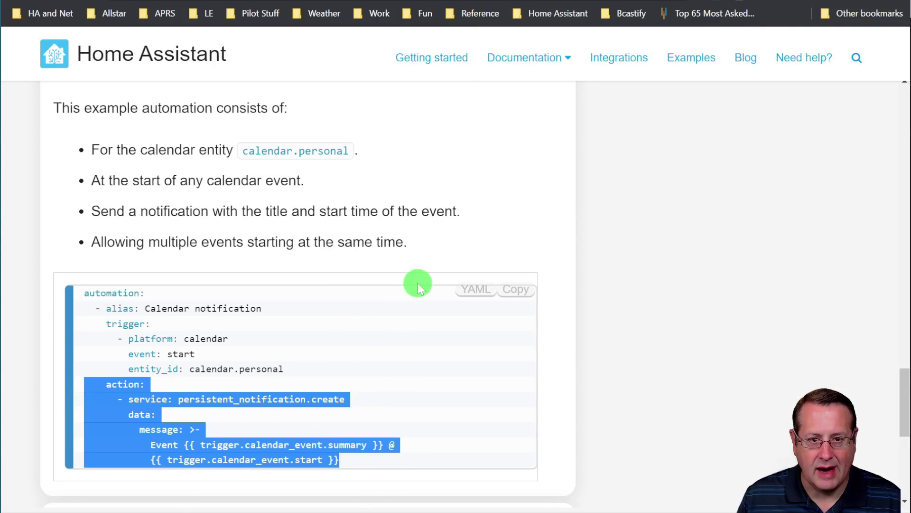
key("ctrl+Tab")
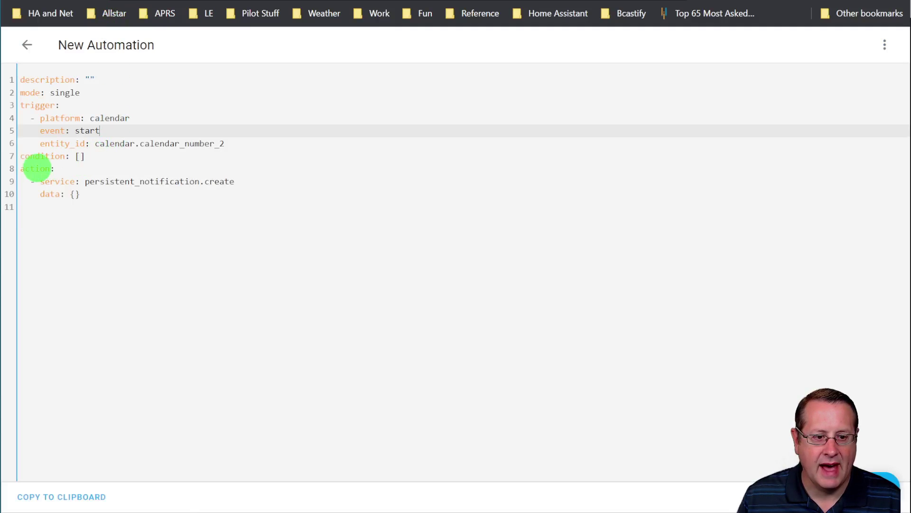
left_click(20, 168)
left_click_drag(20, 169, 133, 198)
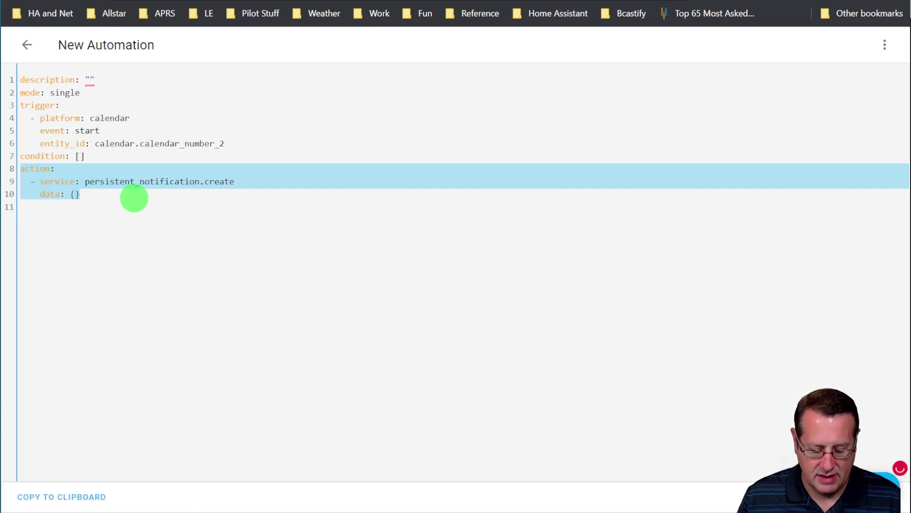
key("ctrl+v")
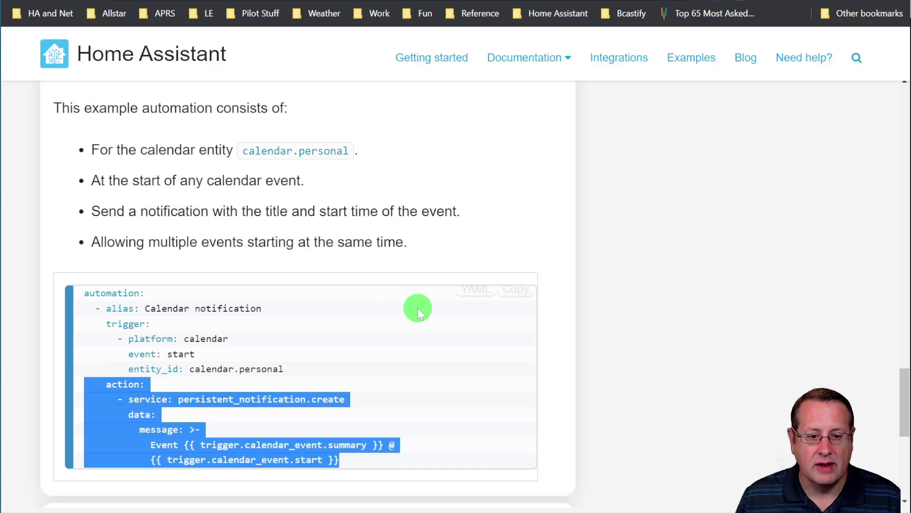
scroll(416, 308, "down", 2)
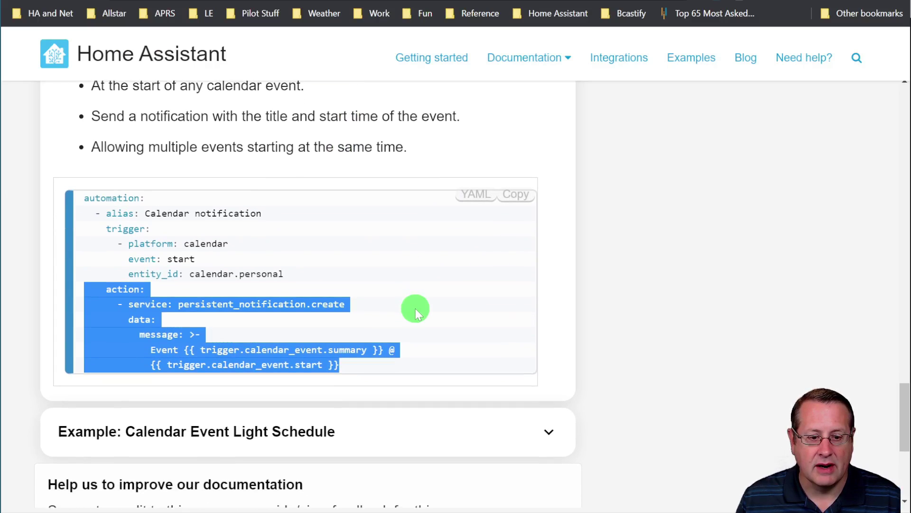
scroll(415, 309, "up", 9)
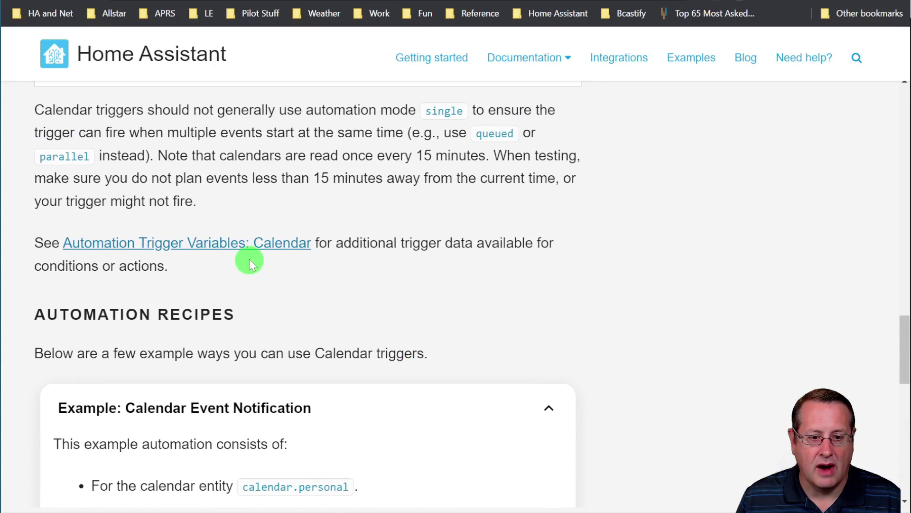
- Review the Calendar trigger variables table covering summary, start, end and other event fields
left_click(246, 243)
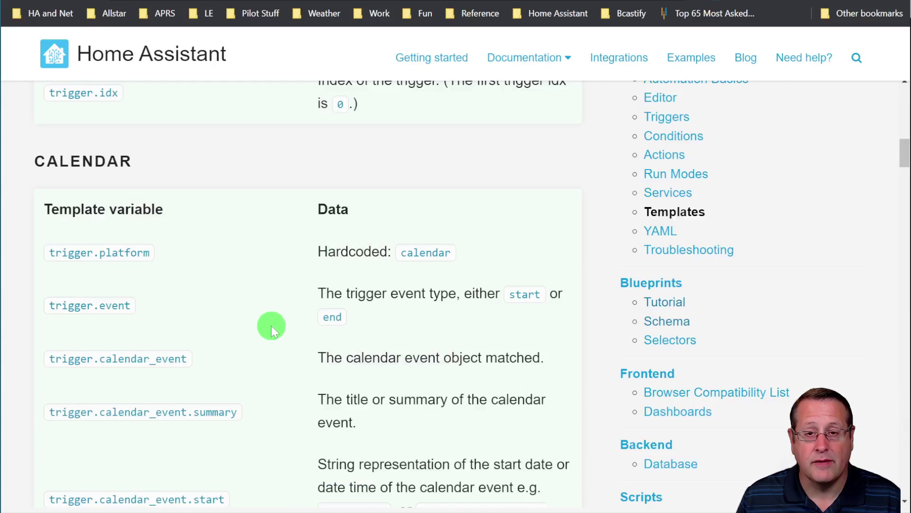
scroll(272, 325, "down", 2)
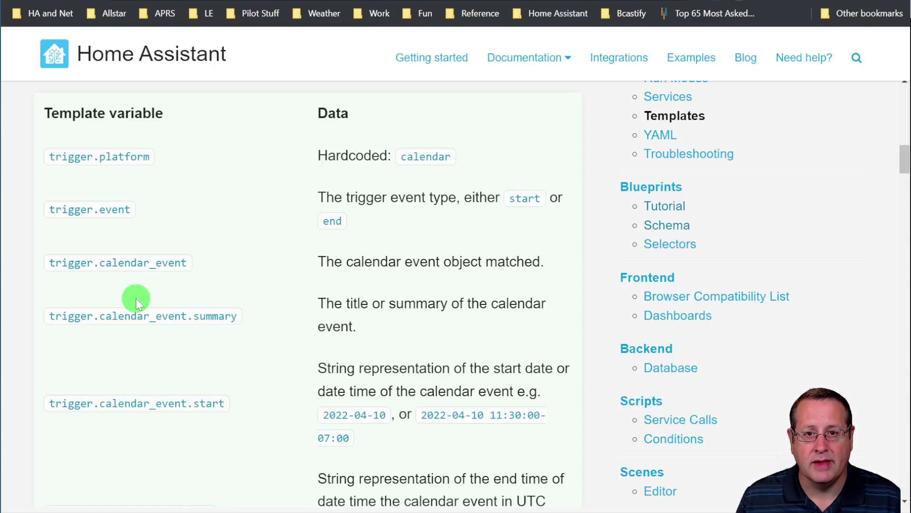
scroll(252, 312, "down", 1)
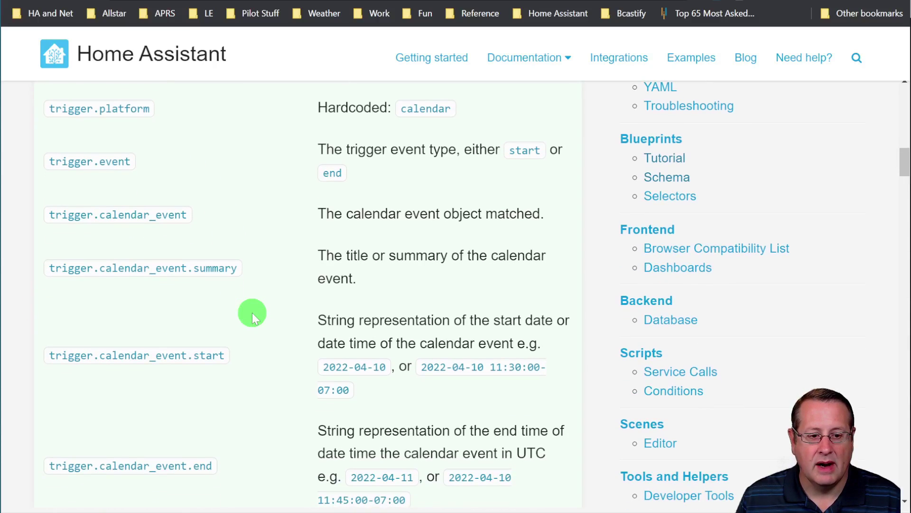
scroll(114, 295, "down", 1)
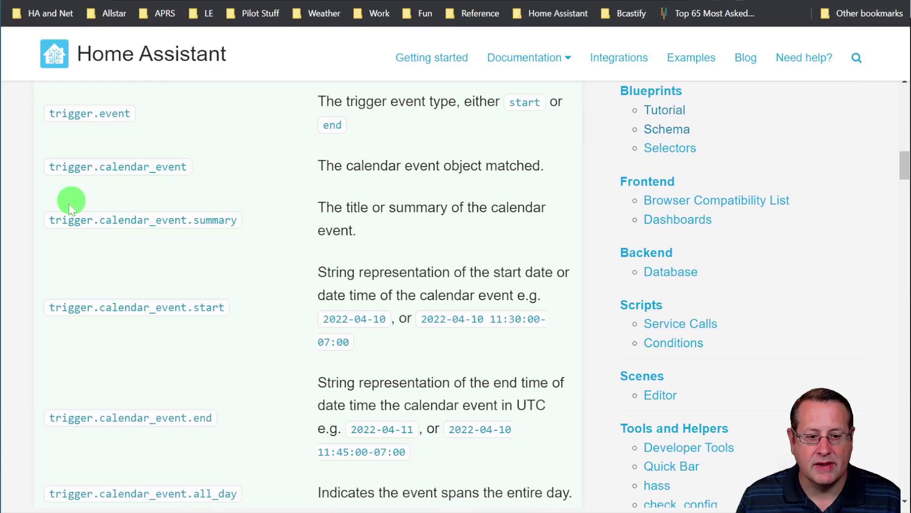
scroll(253, 331, "down", 1)
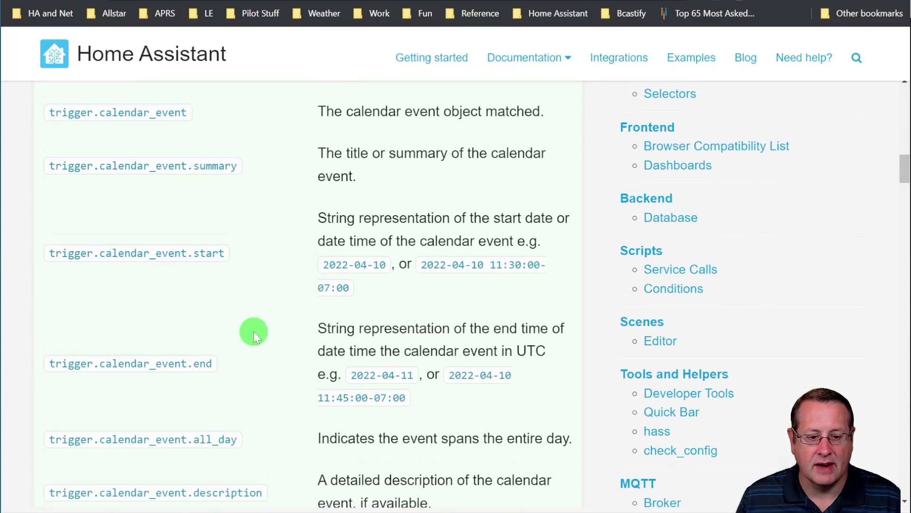
scroll(254, 331, "down", 1)
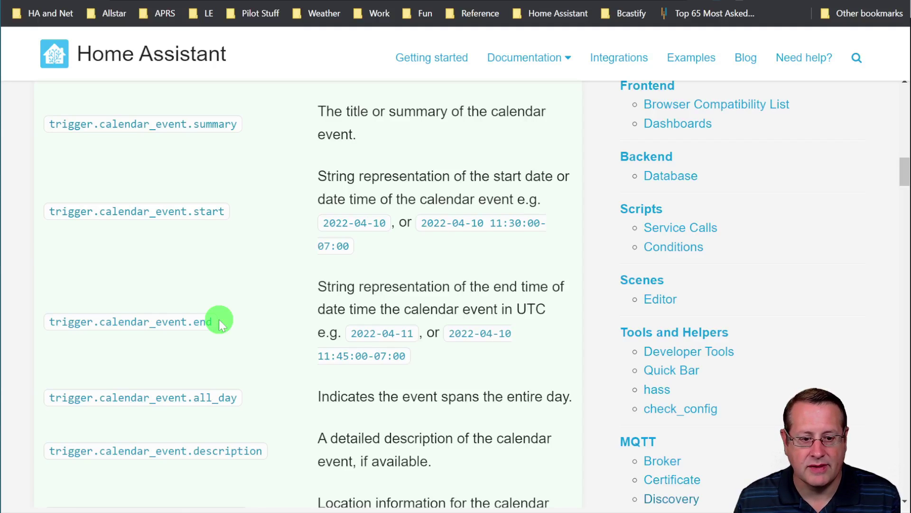
scroll(299, 350, "down", 2)
scroll(279, 350, "down", 1)
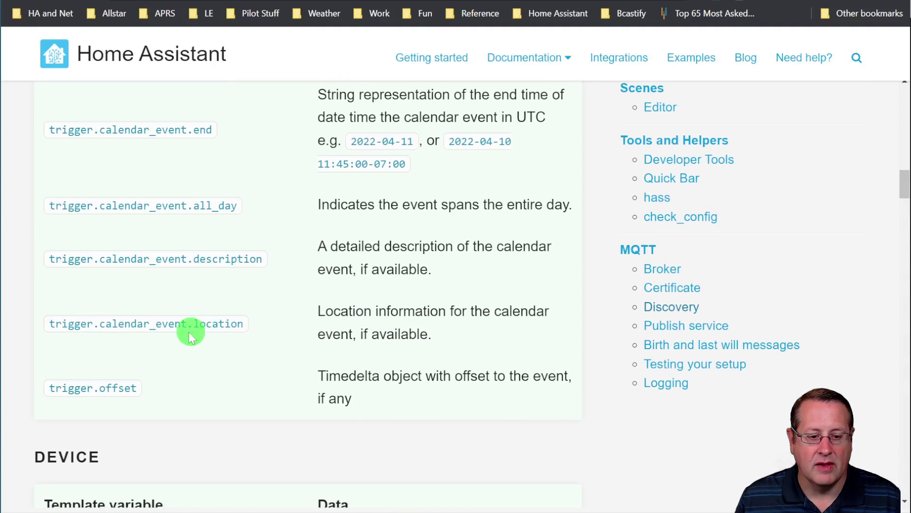
scroll(186, 336, "down", 2)
scroll(180, 335, "up", 3)
scroll(228, 340, "up", 3)
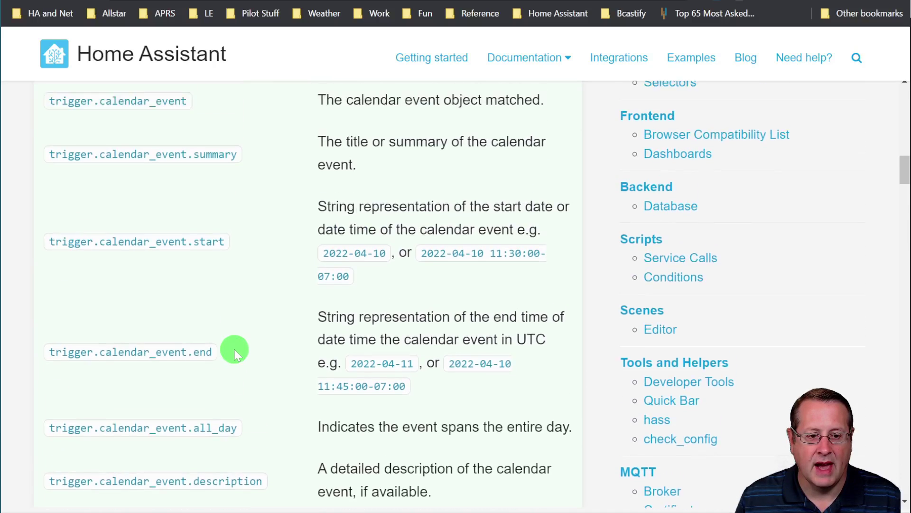
scroll(234, 348, "up", 4)
scroll(223, 247, "down", 1)
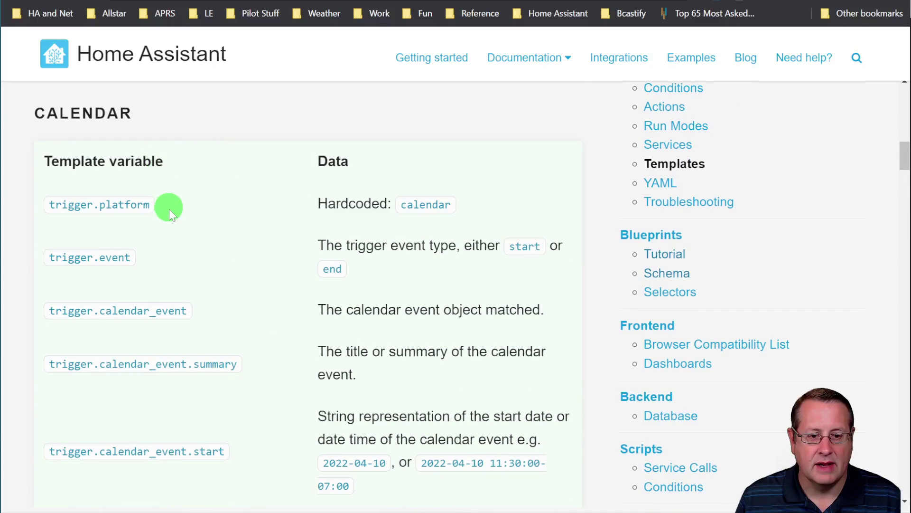
scroll(169, 208, "up", 2)
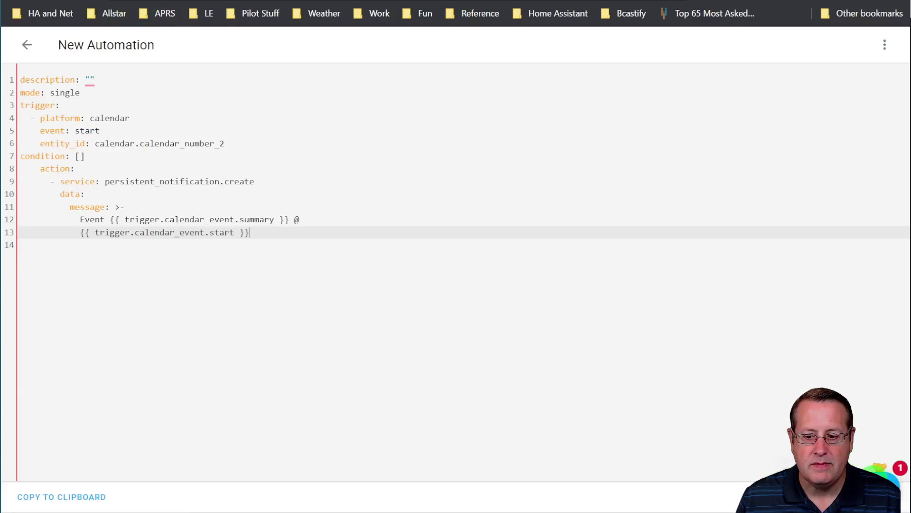
- Rename the automation from 'New Automation' to 'Demo Calendar Notify' and save it
left_click(859, 446)
left_click_drag(489, 260, 301, 232)
type("C=")
key("BackSpace")
key("BackSpace")
type("D")
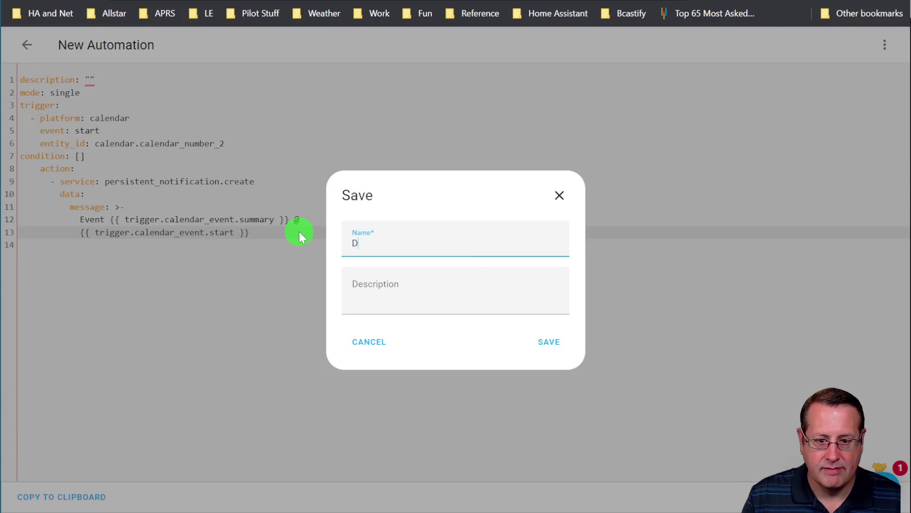
type("emo Calenda")
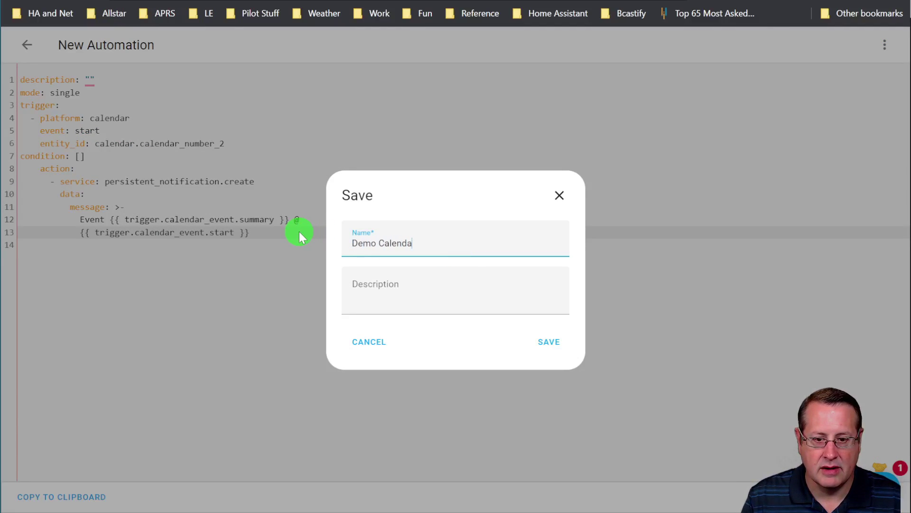
type("r Notify")
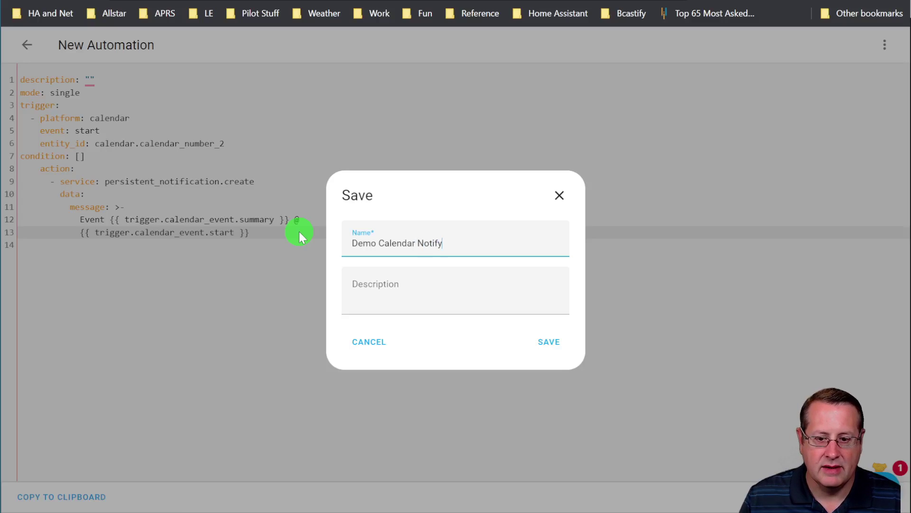
left_click(544, 340)
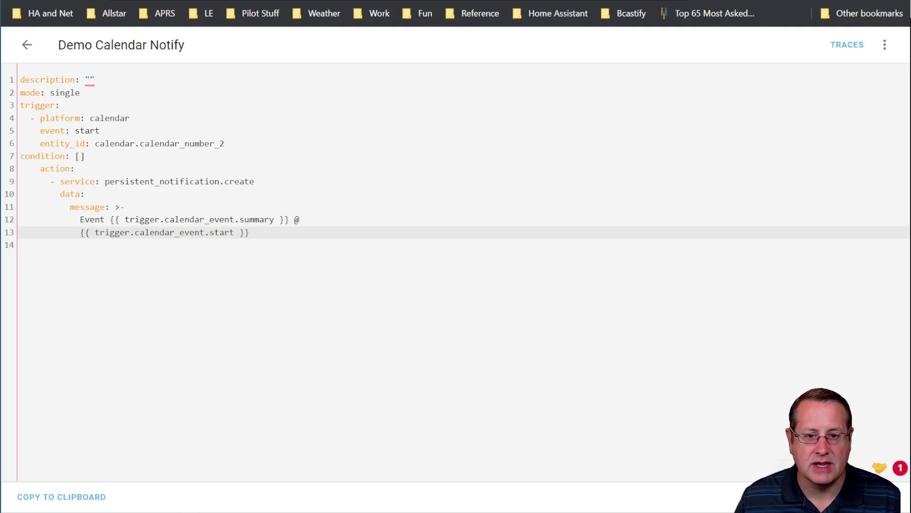
- Go to the calendar integration docs page and scroll down to the Automation Recipes
key("ctrl+Tab")
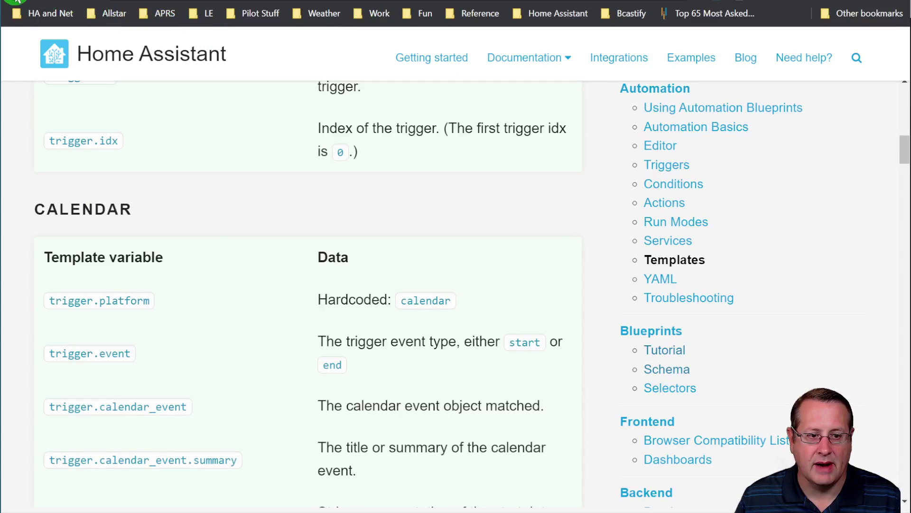
left_click(17, 1)
scroll(277, 266, "down", 12)
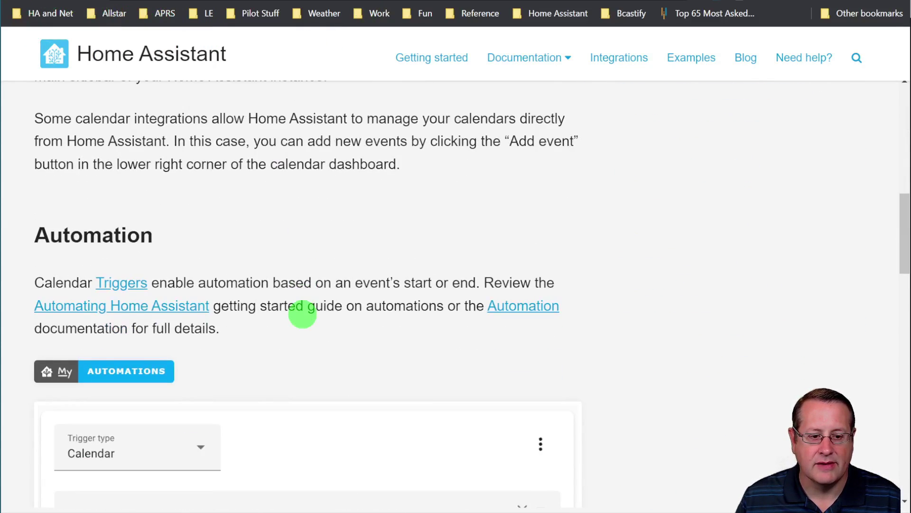
scroll(302, 314, "down", 18)
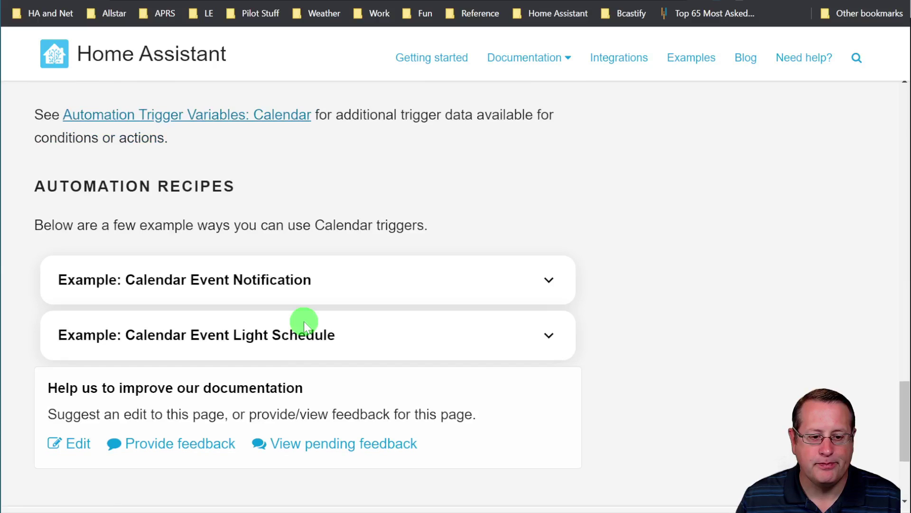
- Expand the Calendar Event Light Schedule recipe and read its light.front on/off YAML
left_click(365, 345)
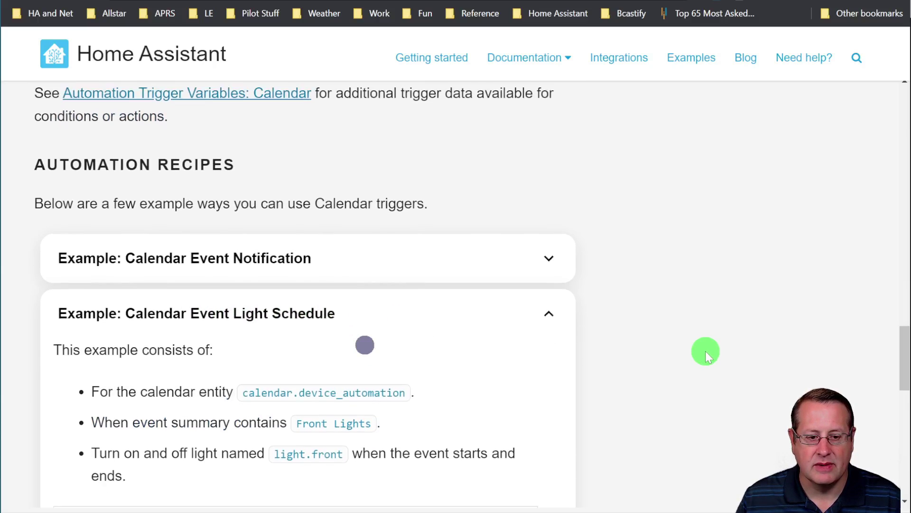
scroll(617, 332, "down", 3)
scroll(149, 254, "down", 5)
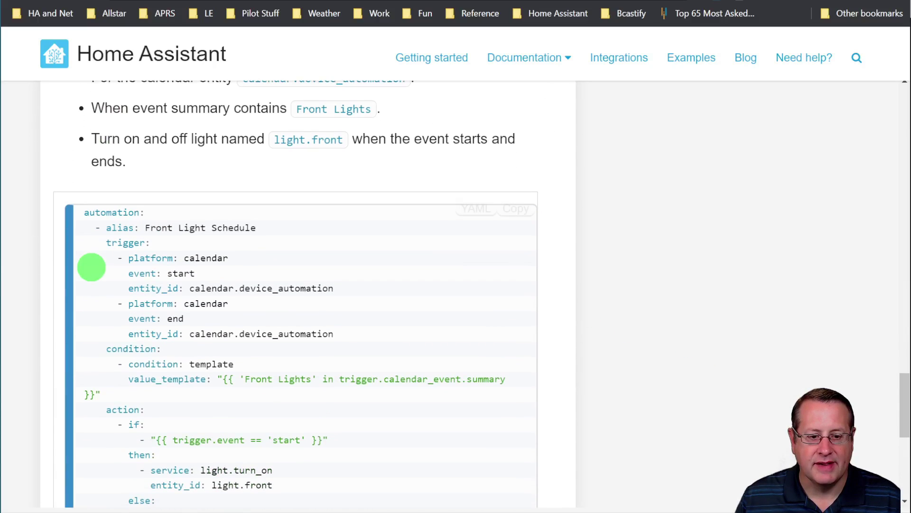
scroll(181, 241, "down", 3)
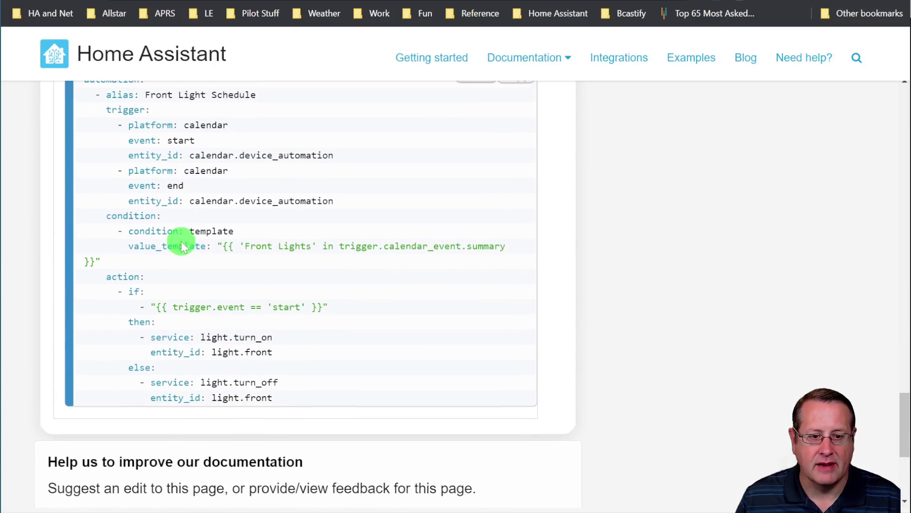
scroll(181, 241, "up", 1)
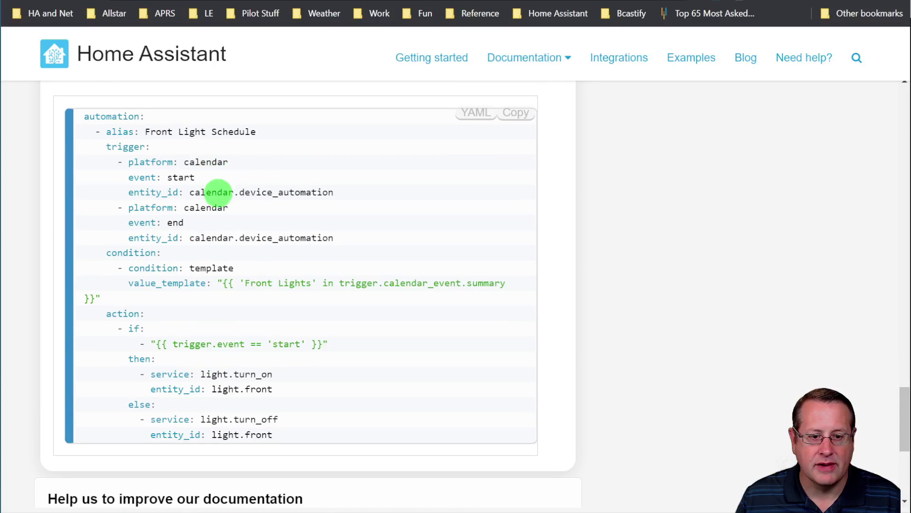
scroll(237, 236, "down", 1)
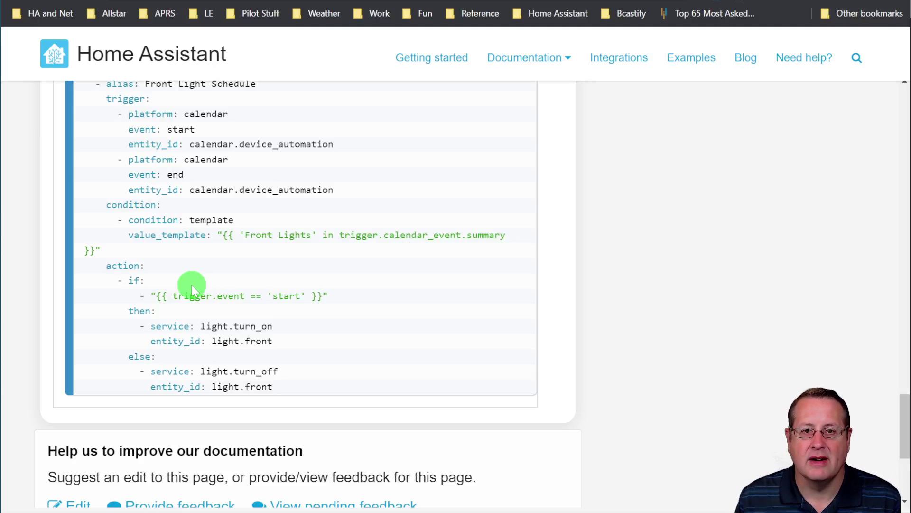
scroll(298, 309, "down", 2)
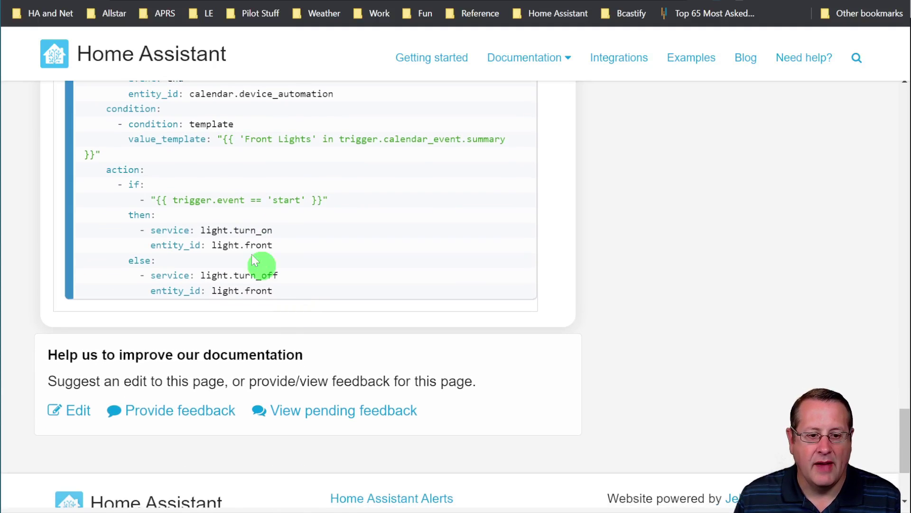
scroll(285, 251, "up", 2)
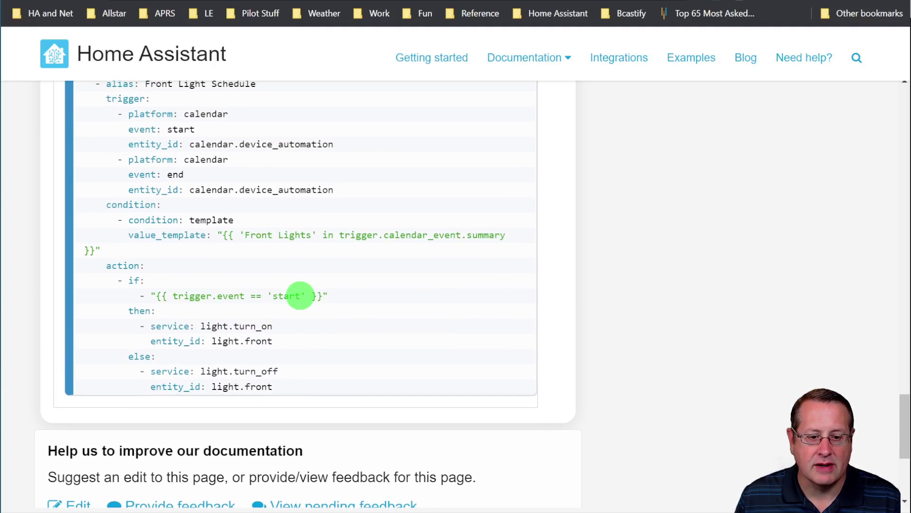
scroll(255, 321, "up", 1)
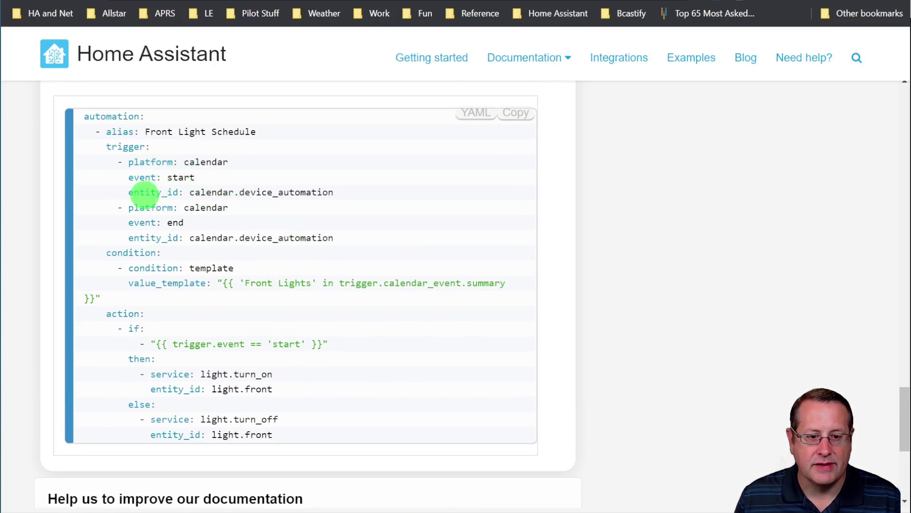
scroll(286, 254, "down", 2)
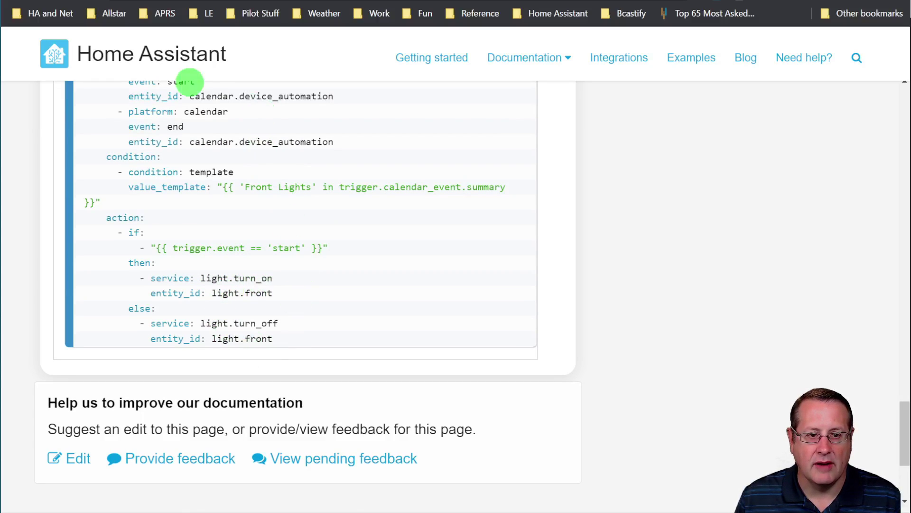
- Navigate from the automation editor to the Calendar page and view the Jan 6 Test Event's details
left_click(180, 0)
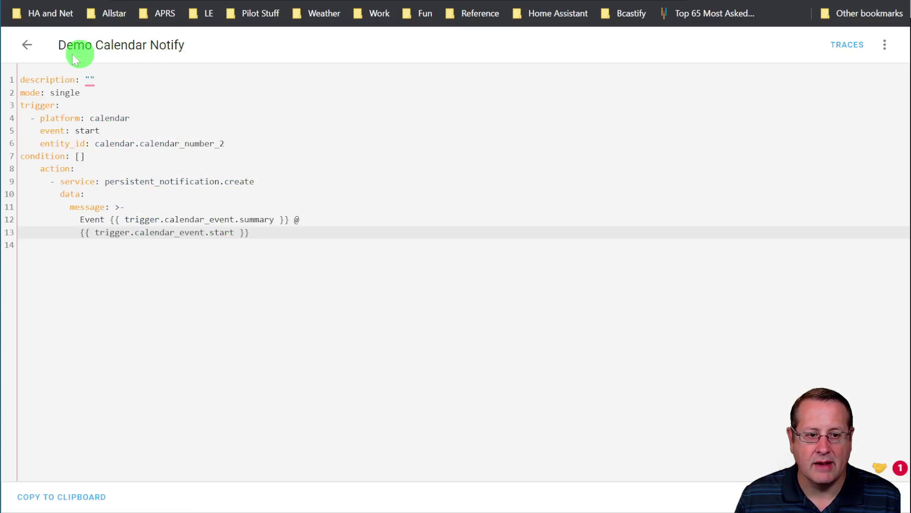
left_click(16, 50)
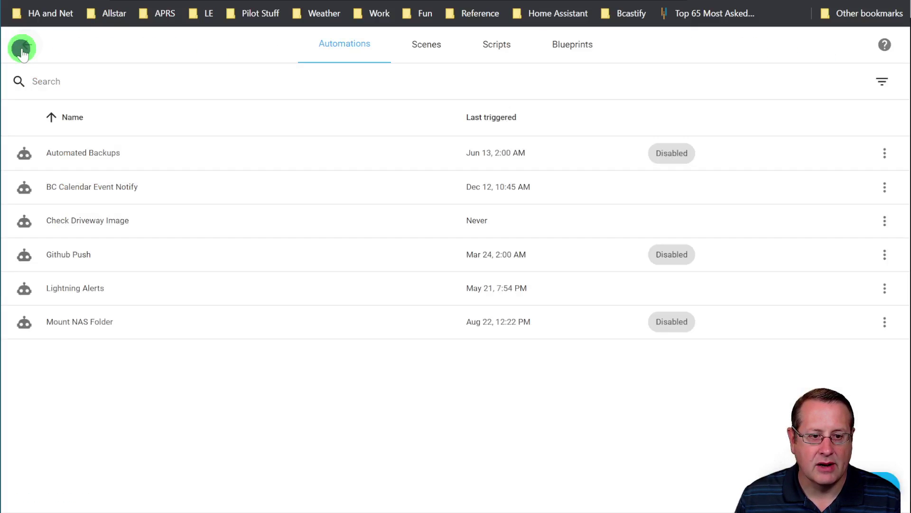
left_click(26, 49)
left_click(25, 49)
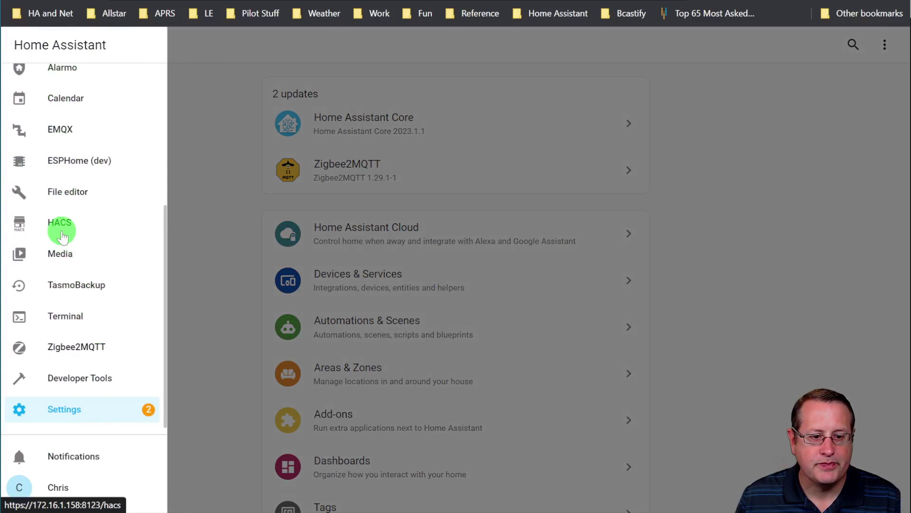
scroll(64, 235, "up", 4)
left_click(73, 289)
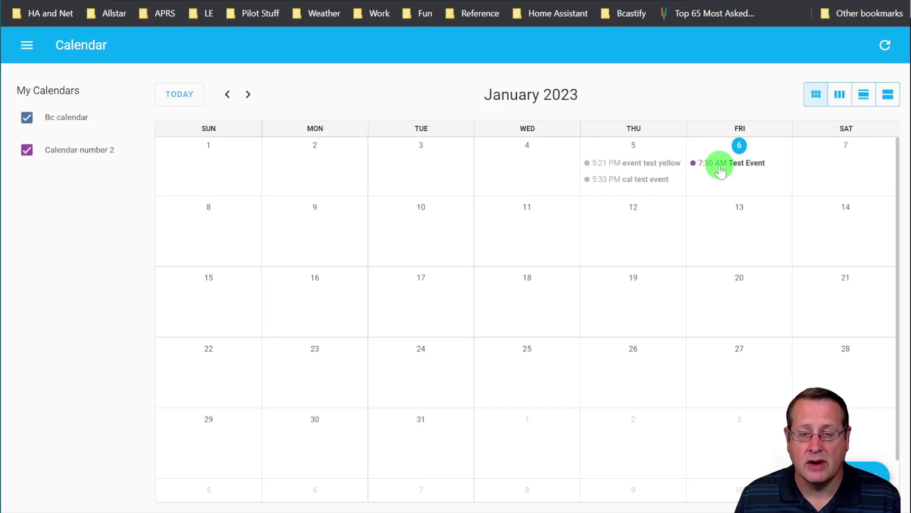
left_click(720, 166)
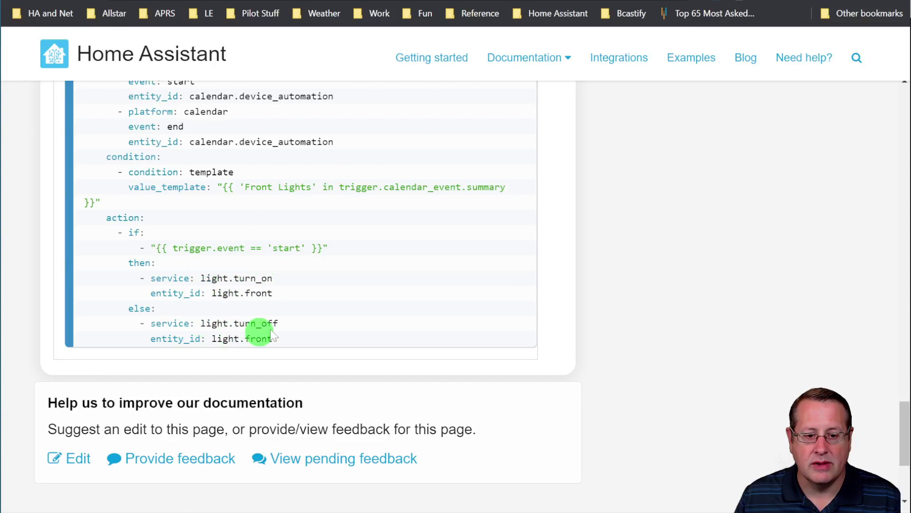
- Scroll through the Front Light Schedule YAML, then close the Test Event details
scroll(309, 335, "up", 4)
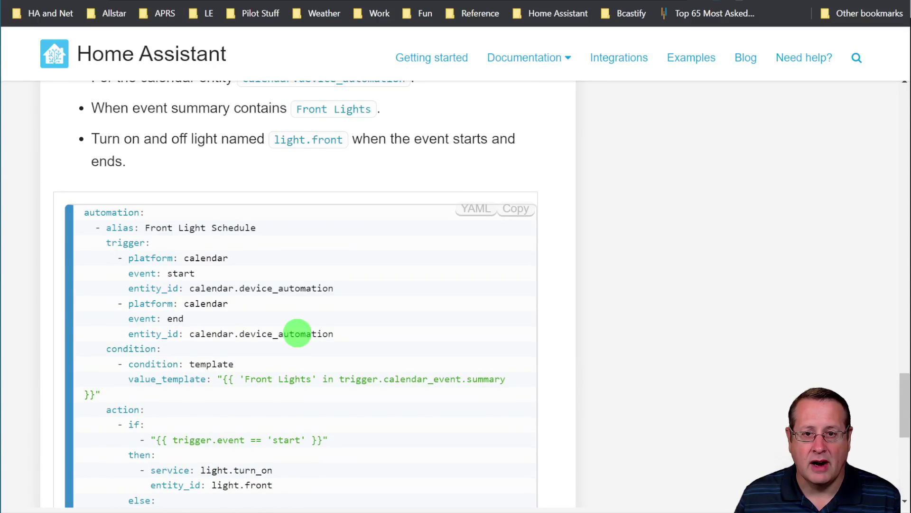
scroll(297, 332, "down", 3)
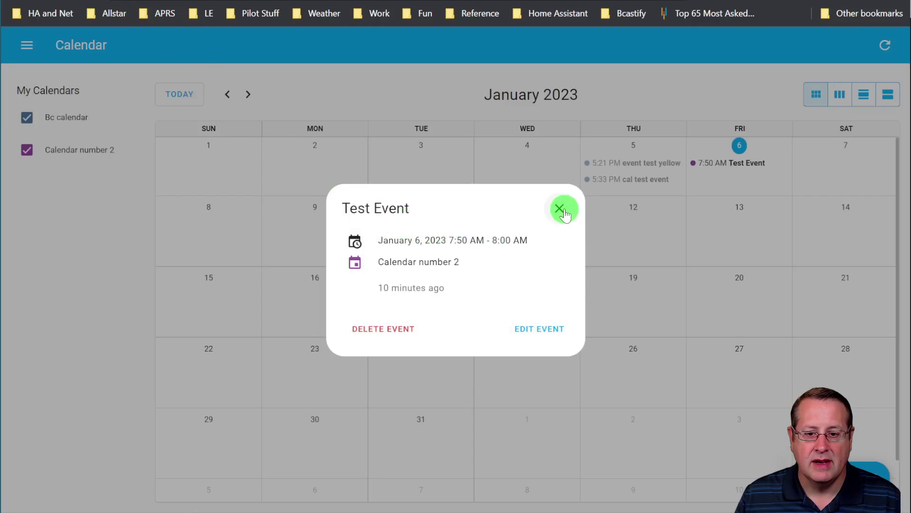
left_click(560, 209)
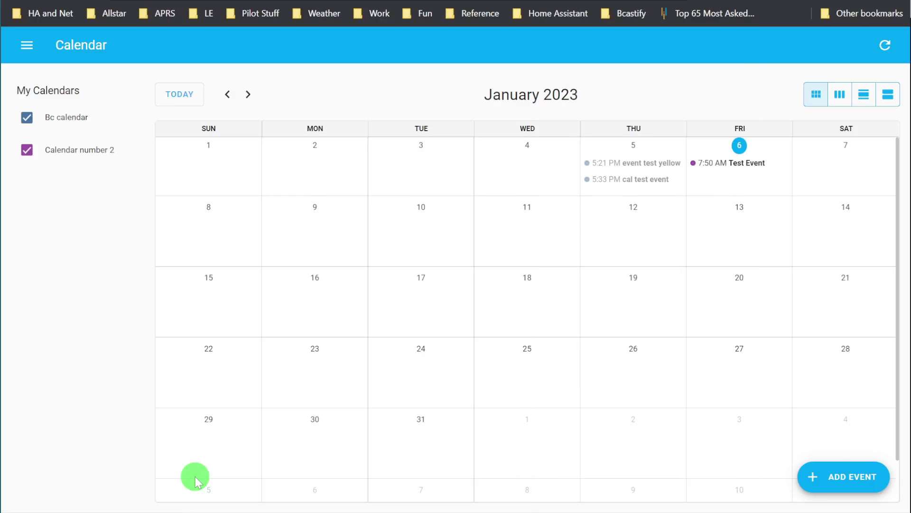
- Expand the Calendar Event Notification recipe and review its trigger YAML with the -00:15:00 offset
left_click(163, 0)
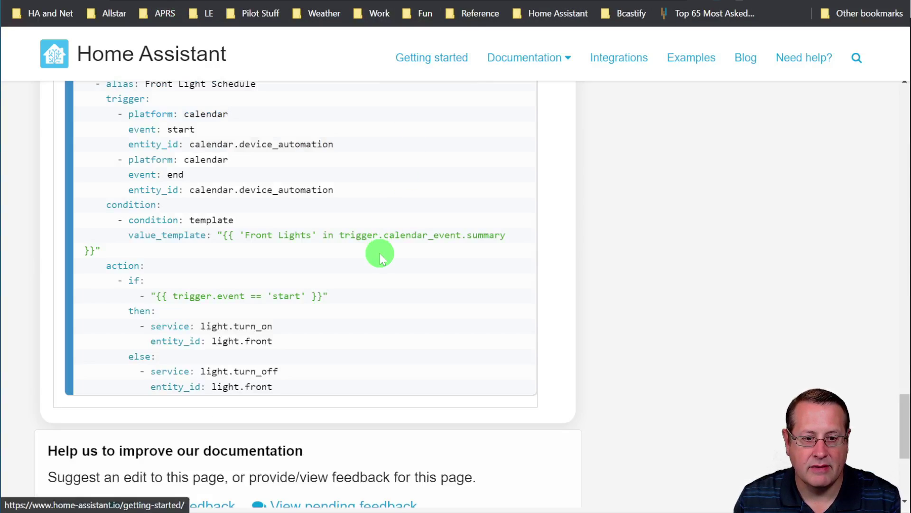
scroll(380, 253, "up", 12)
left_click(352, 380)
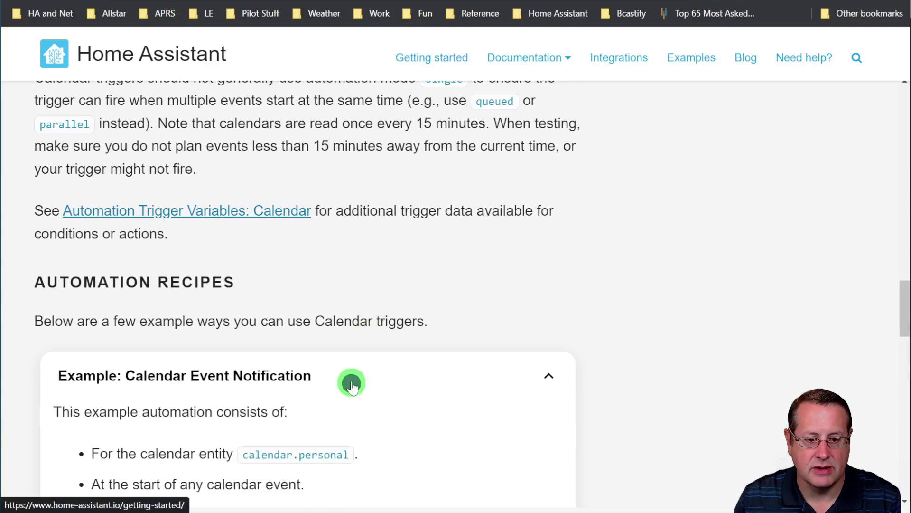
scroll(351, 356, "down", 8)
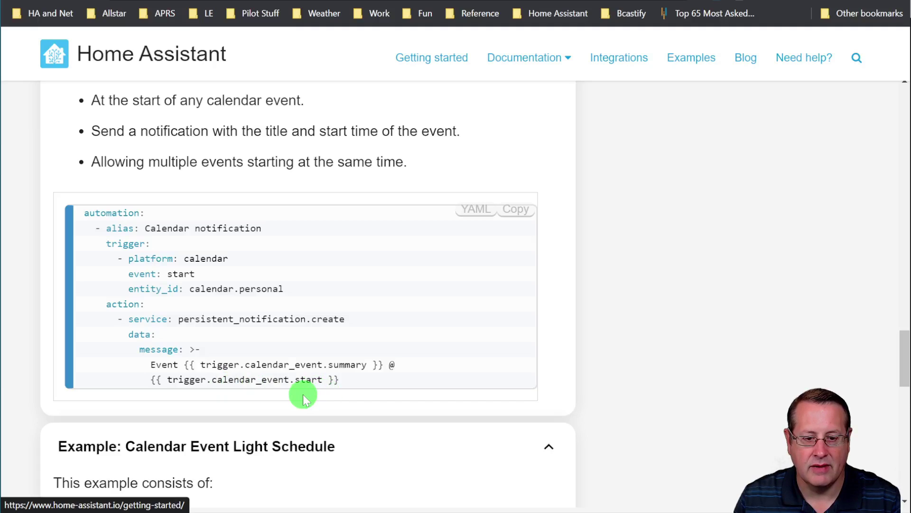
scroll(381, 369, "up", 8)
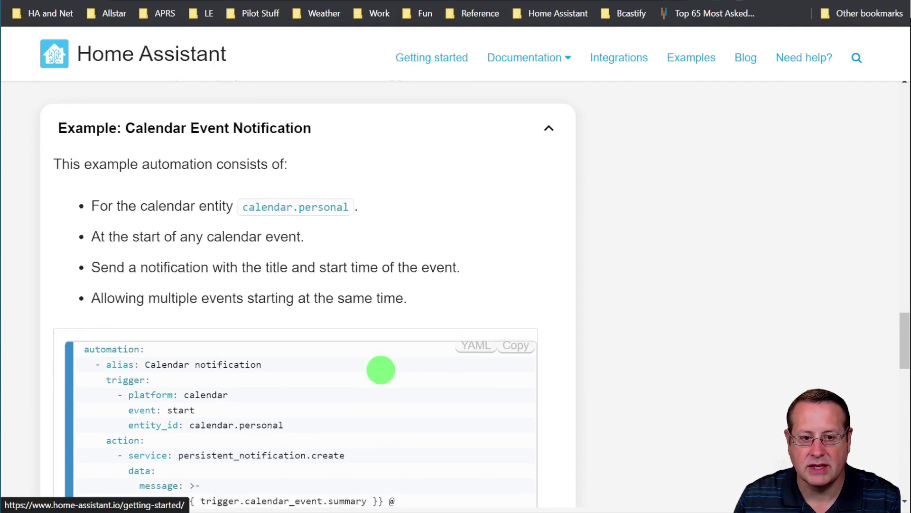
scroll(381, 369, "up", 5)
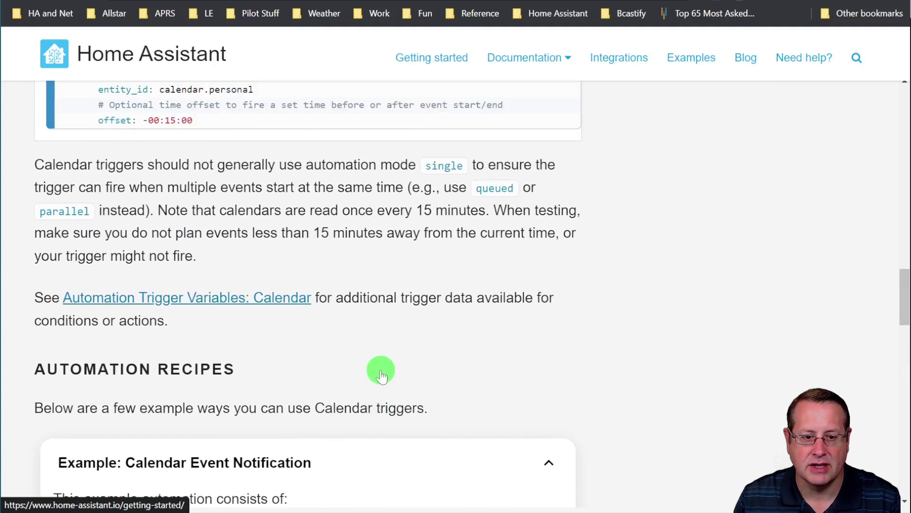
scroll(380, 370, "up", 3)
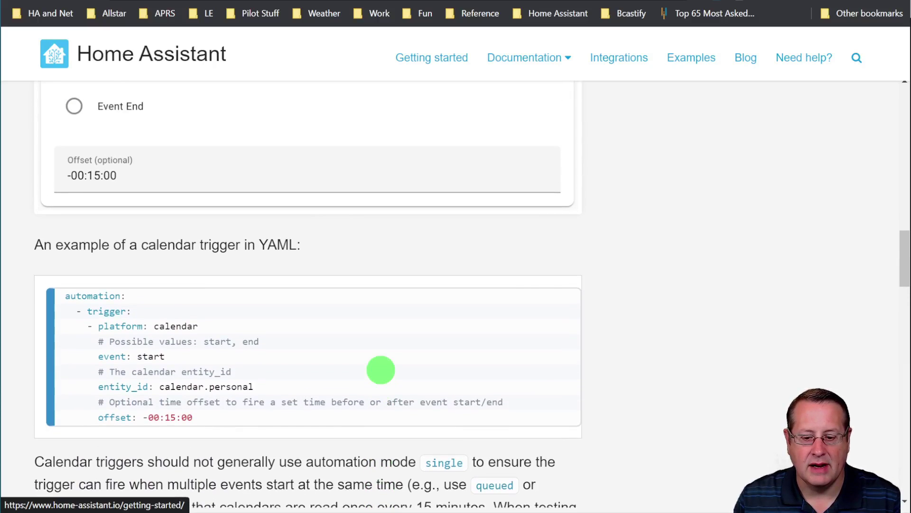